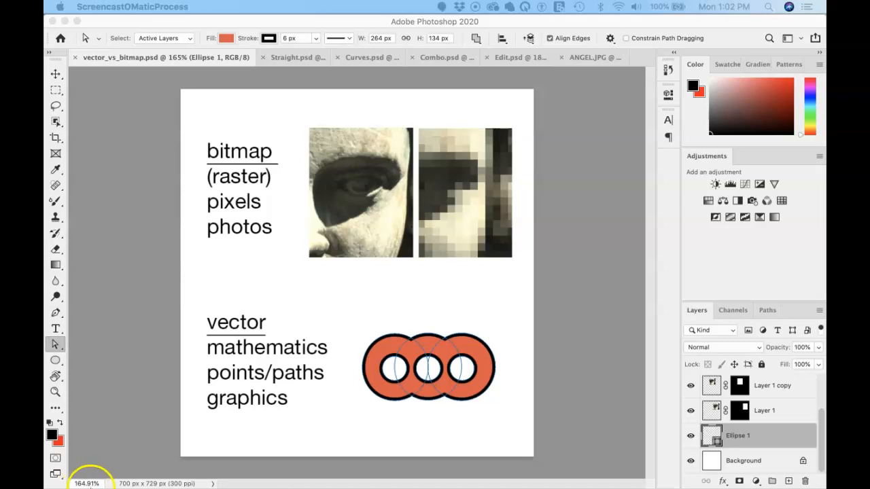
# Step: Select the left circle's outermost anchor in the vector graphic and move it outward, widening the shape to about 295 px
pyautogui.click(387, 362)
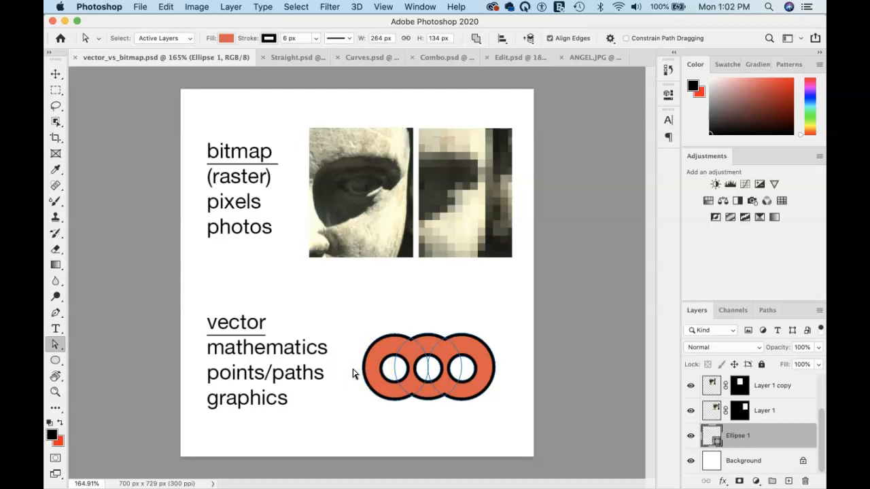
pyautogui.click(363, 371)
pyautogui.click(362, 371)
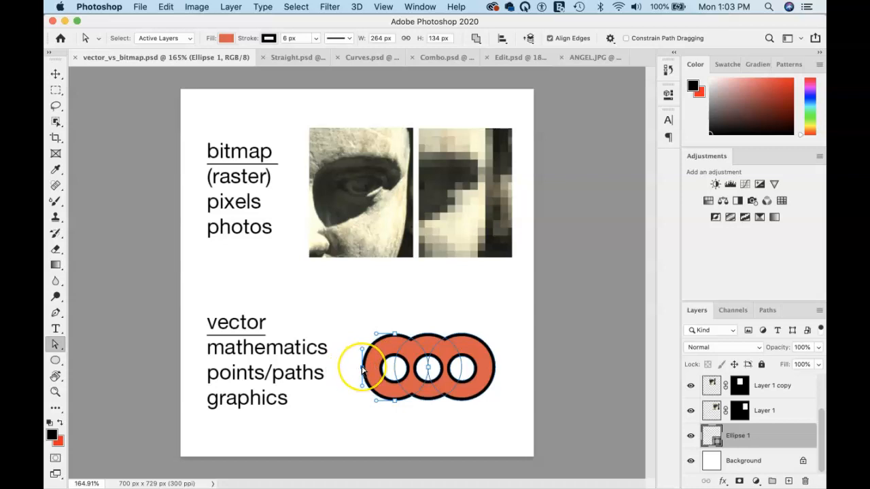
pyautogui.scroll(5, 361, 370)
pyautogui.click(359, 286)
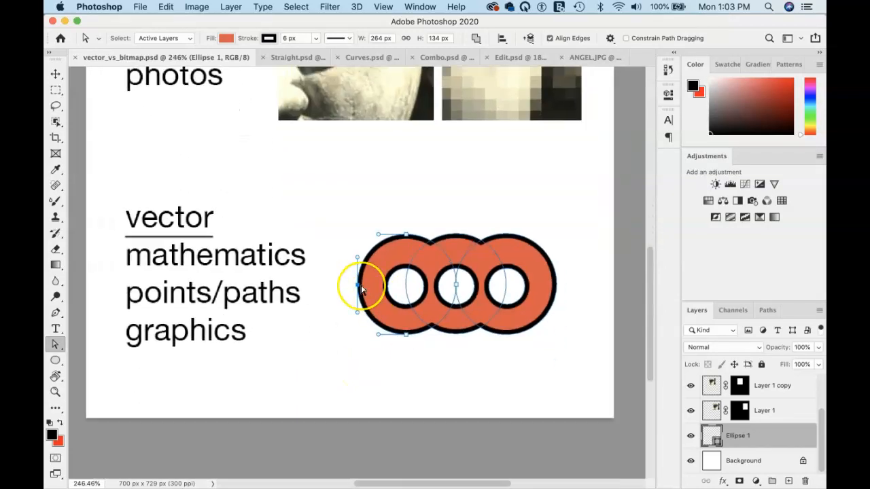
pyautogui.scroll(3, 362, 288)
pyautogui.scroll(-2, 363, 291)
pyautogui.click(358, 304)
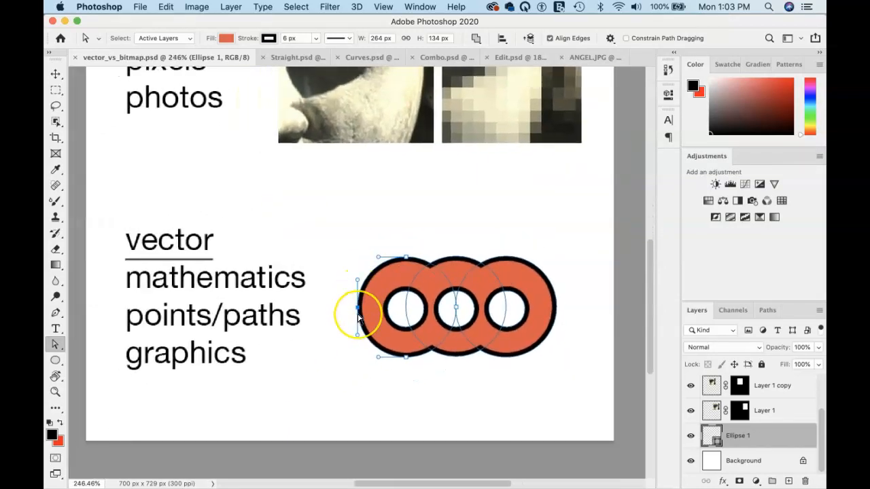
pyautogui.scroll(2, 357, 305)
pyautogui.click(377, 273)
pyautogui.click(377, 275)
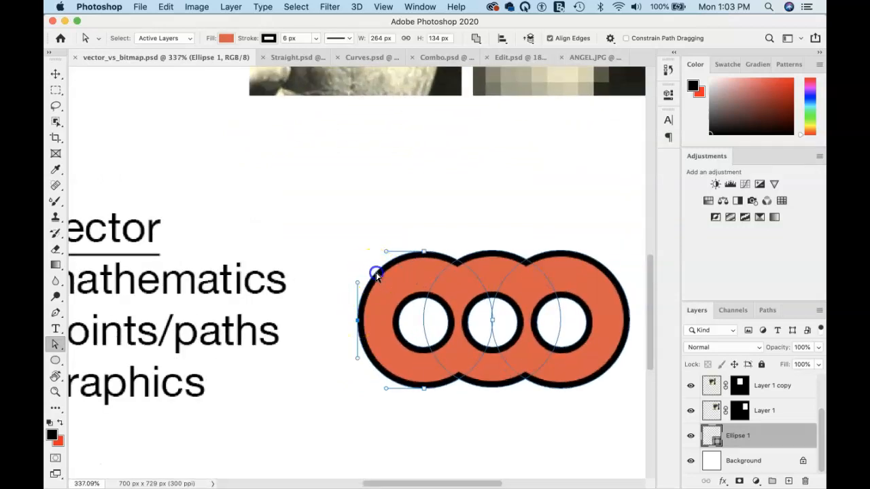
pyautogui.click(357, 321)
pyautogui.moveTo(357, 321); pyautogui.dragTo(325, 324)
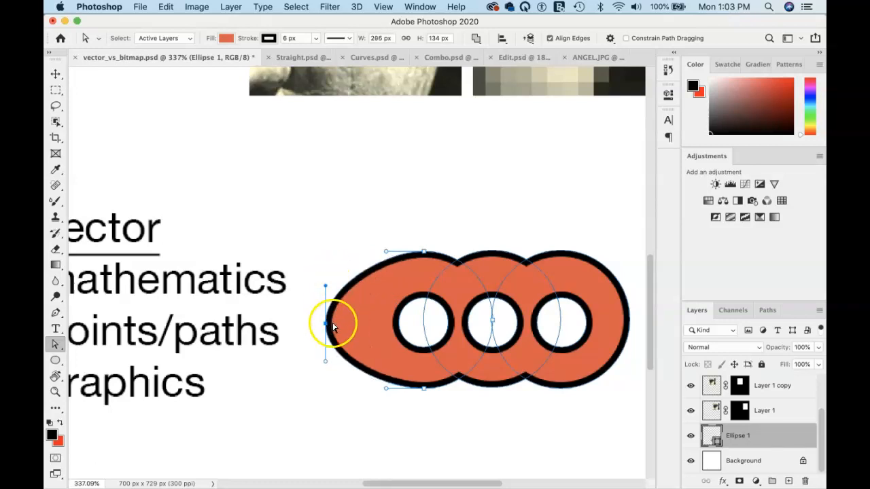
# Step: Reshape the left circle by adjusting its outer and upper anchors' direction handles and lowering the outer anchor, making the shape about 309 px wide
pyautogui.moveTo(326, 286); pyautogui.dragTo(307, 257)
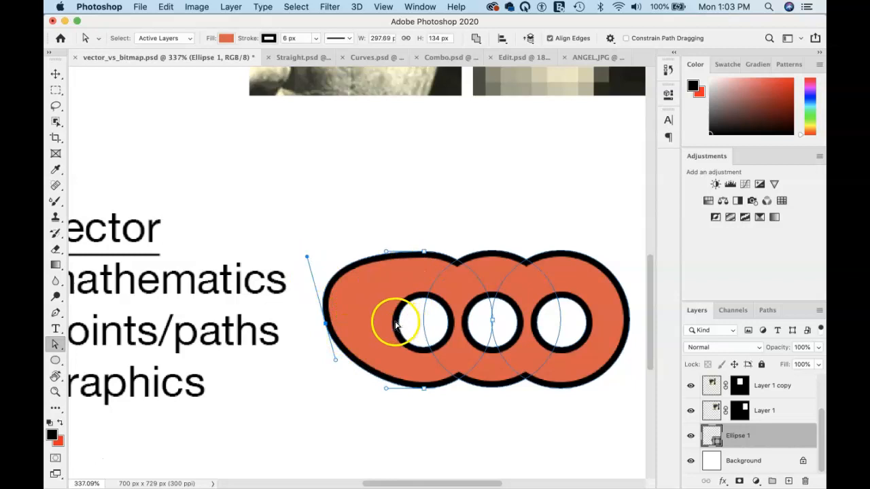
pyautogui.click(424, 252)
pyautogui.moveTo(387, 252); pyautogui.dragTo(349, 223)
pyautogui.click(325, 324)
pyautogui.moveTo(306, 257); pyautogui.dragTo(297, 274)
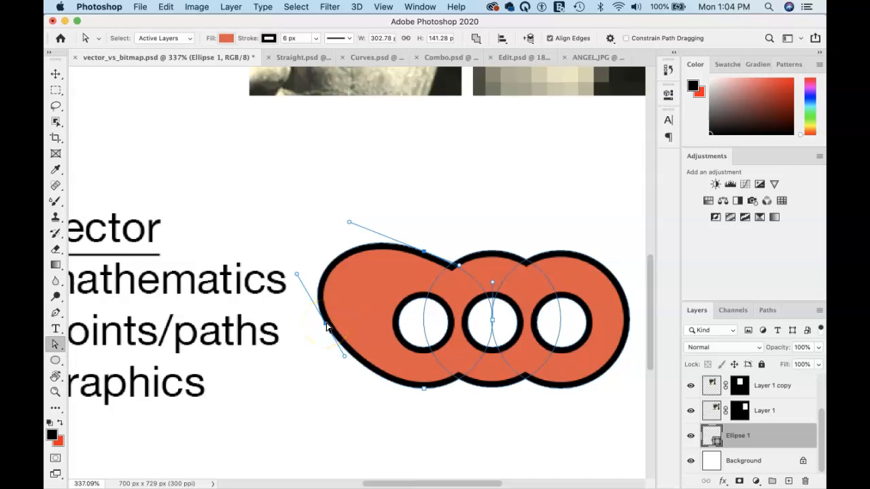
pyautogui.moveTo(326, 327); pyautogui.dragTo(318, 356)
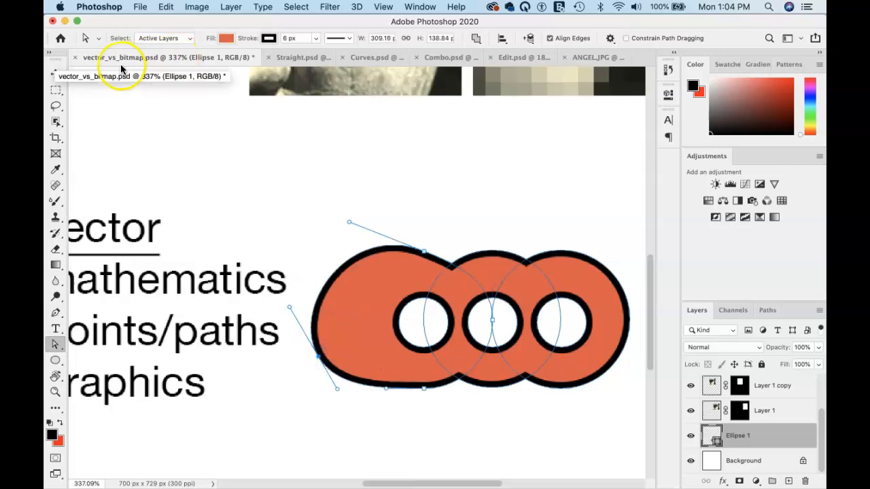
# Step: In Straight.psd, draw a straight path from point A to point B with the Pen tool
pyautogui.click(284, 58)
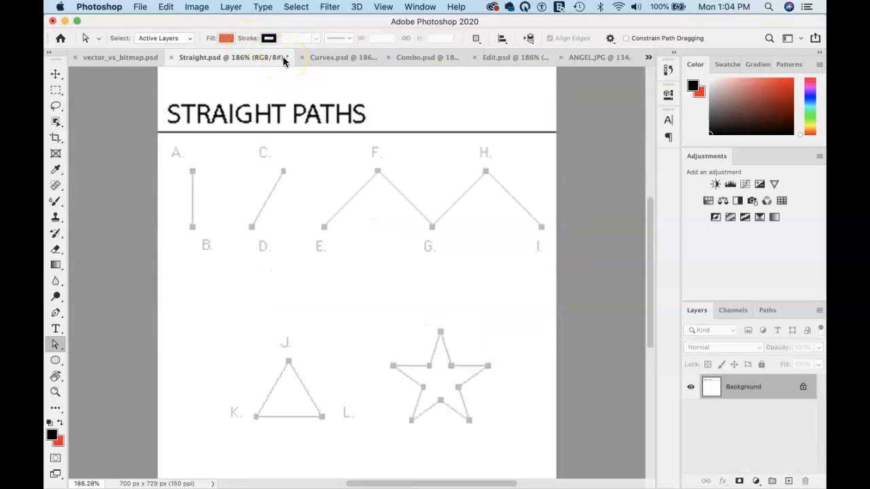
pyautogui.press('p')
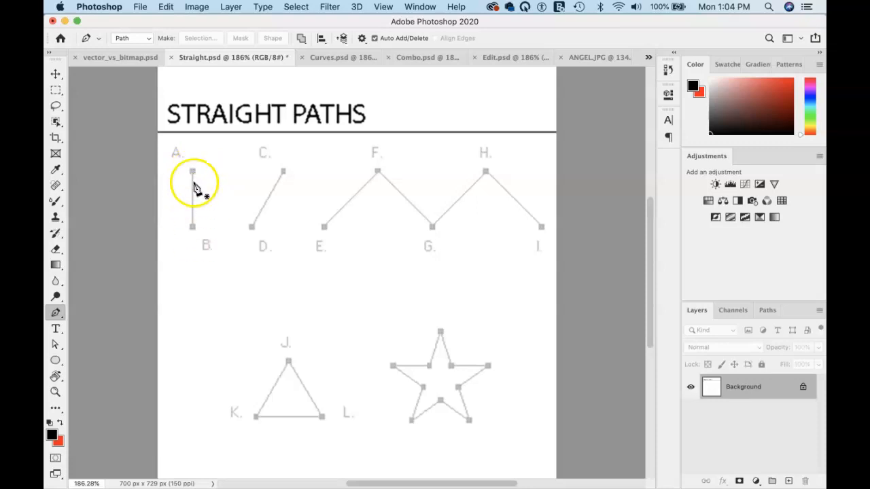
pyautogui.scroll(5, 195, 174)
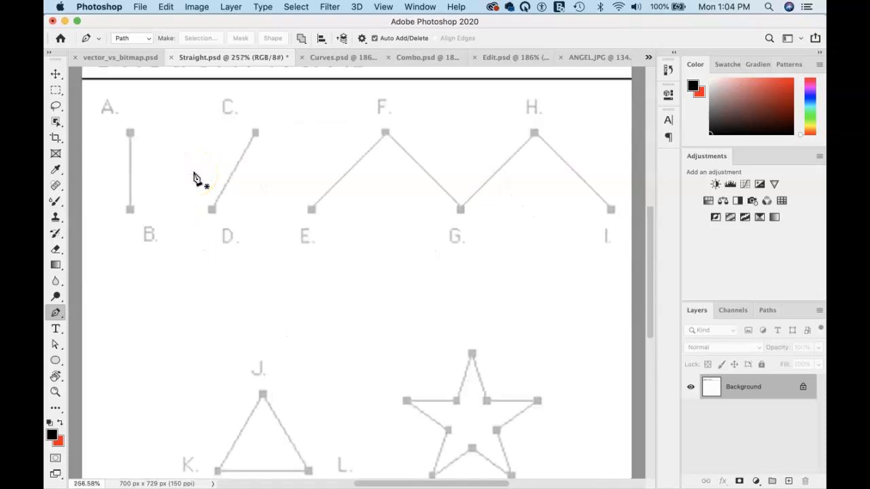
pyautogui.hscroll(-5, 214, 172)
pyautogui.scroll(2, 213, 172)
pyautogui.scroll(1, 213, 172)
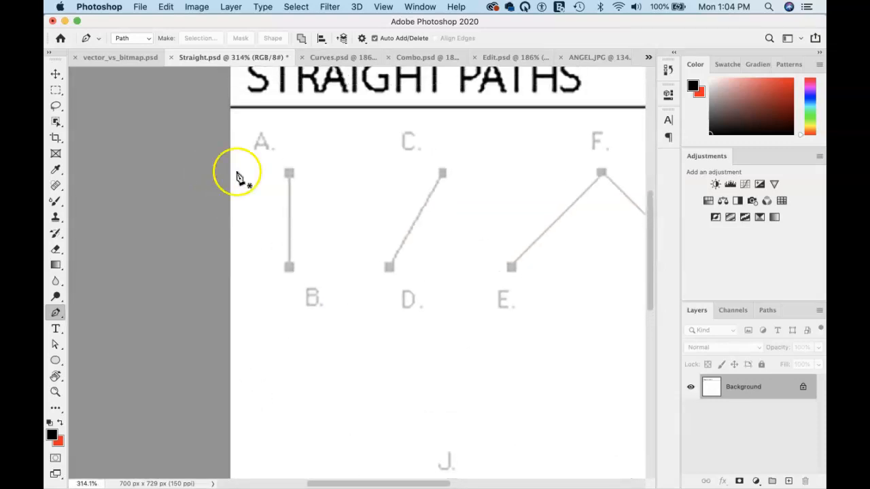
pyautogui.click(289, 174)
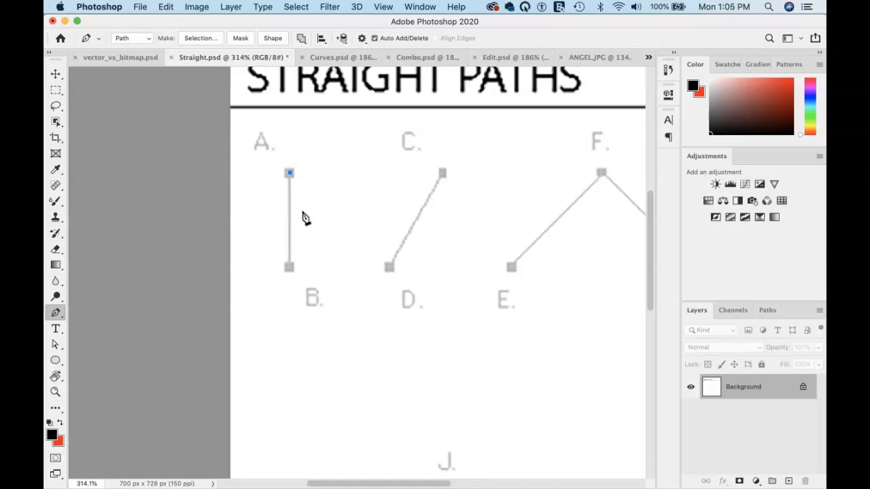
pyautogui.click(289, 268)
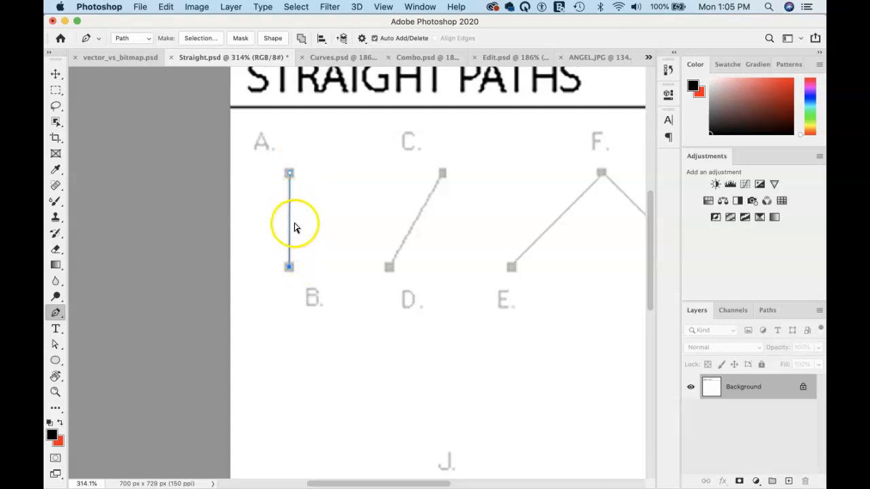
# Step: Move the A–B segment slightly to the right of its template line and select its end anchors individually
pyautogui.moveTo(290, 225); pyautogui.dragTo(311, 224)
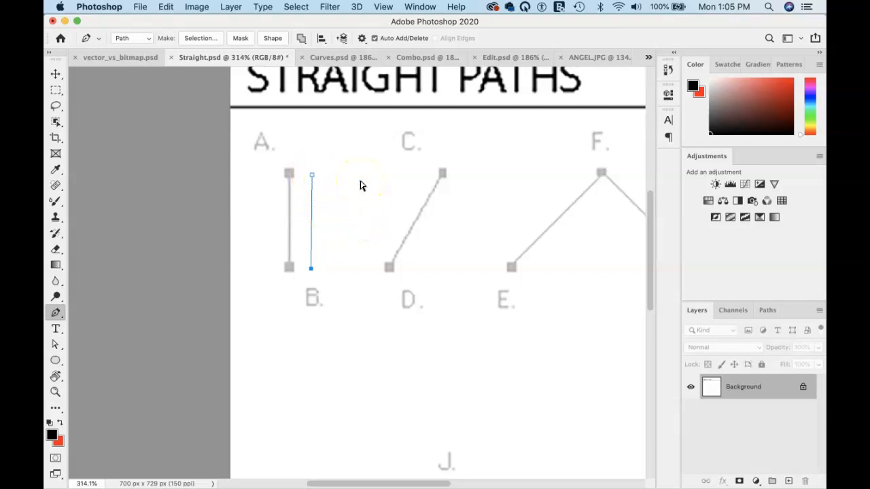
pyautogui.click(312, 176)
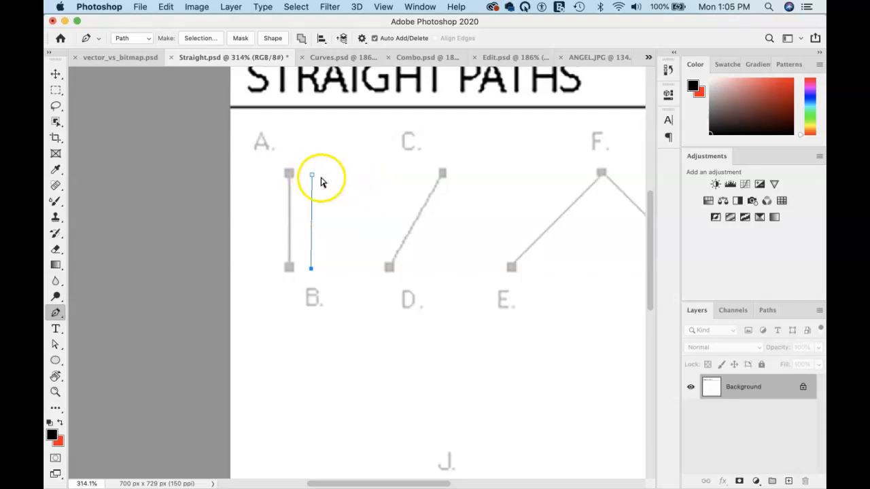
pyautogui.click(310, 269)
pyautogui.click(312, 176)
# Step: Swing the offset segment's lower anchor out toward point D, nudge the segment, and return the anchor beneath the upper one
pyautogui.moveTo(312, 269); pyautogui.dragTo(354, 256)
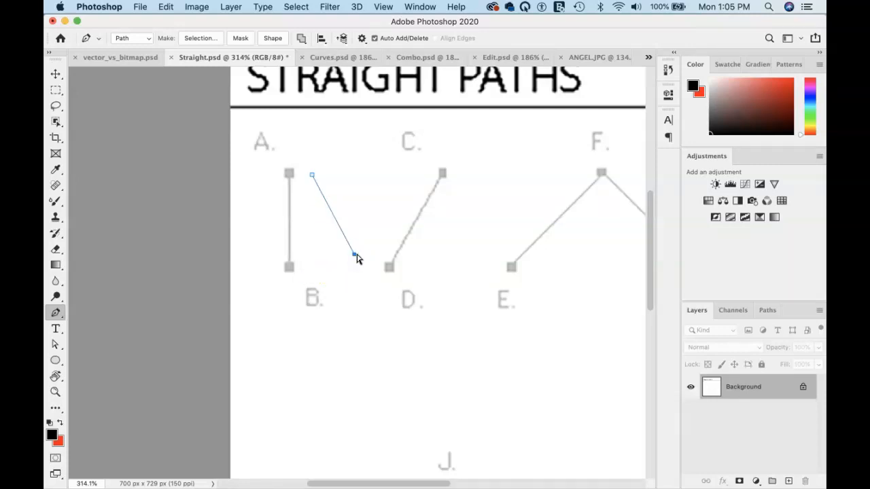
pyautogui.moveTo(334, 212)
pyautogui.mouseDown()
pyautogui.moveTo(314, 224)
pyautogui.moveTo(342, 212)
pyautogui.moveTo(332, 219)
pyautogui.mouseUp()
pyautogui.moveTo(353, 258); pyautogui.dragTo(310, 272)
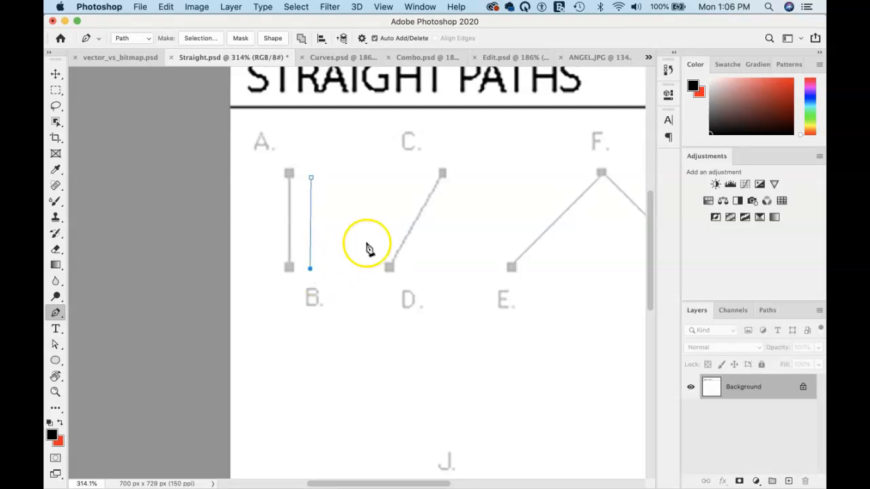
# Step: Try placing an anchor at point C while the A–B path is still active, and undo it
pyautogui.click(442, 174)
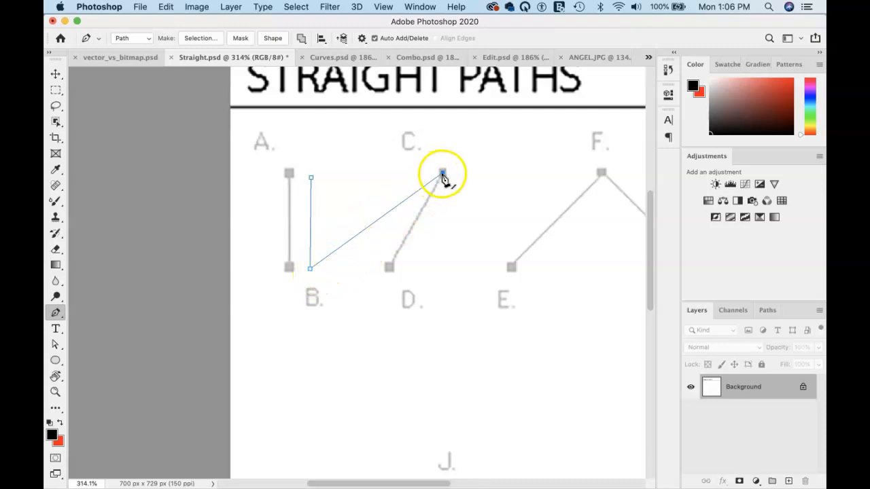
pyautogui.keyDown('super'); pyautogui.click(389, 229); pyautogui.keyUp('super')
pyautogui.press('super+z')
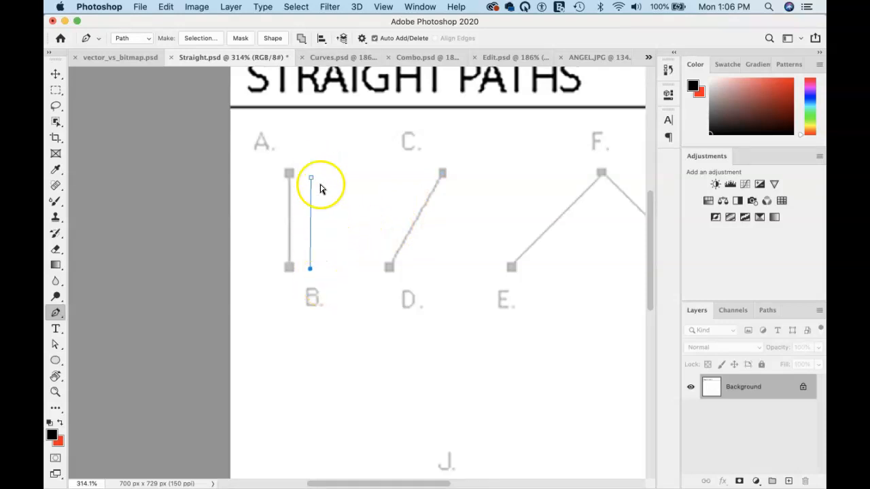
# Step: Deselect the A–B path and draw a separate straight path from point C to point D
pyautogui.keyDown('super'); pyautogui.click(334, 222); pyautogui.keyUp('super')
pyautogui.click(443, 173)
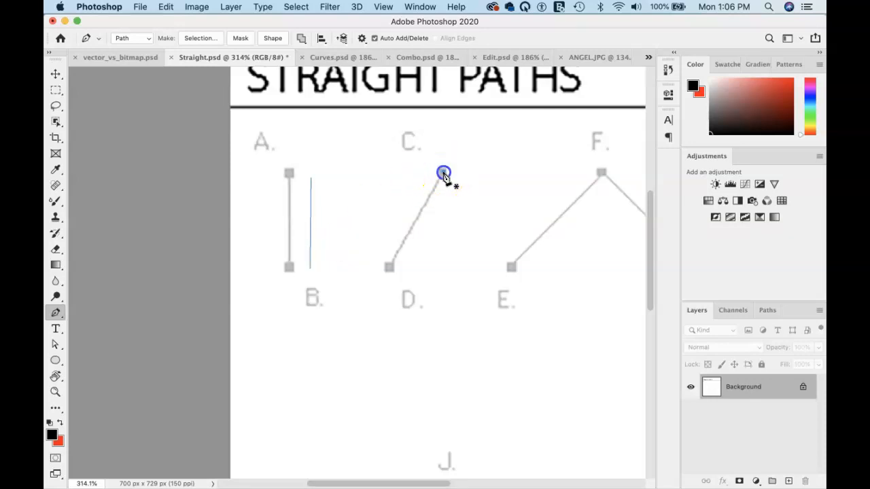
pyautogui.click(389, 267)
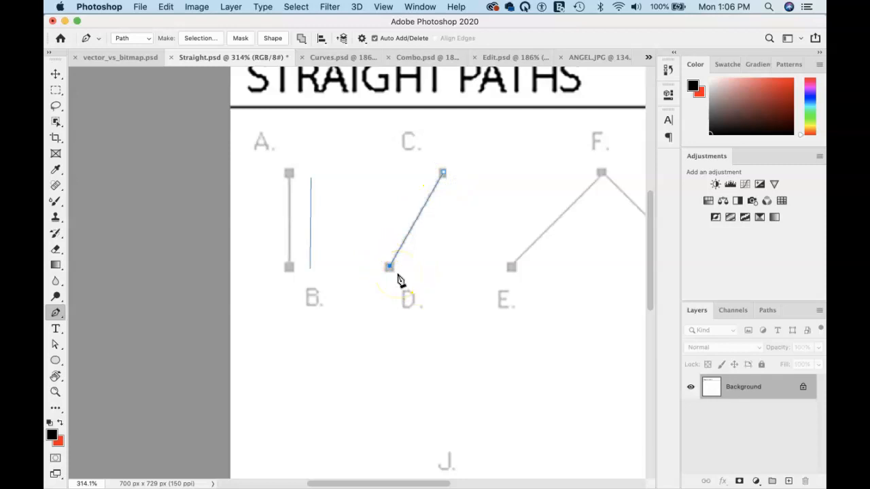
# Step: Move both end anchors of the C–D path horizontally so the line slants the opposite way and crosses its template
pyautogui.moveTo(391, 269); pyautogui.dragTo(447, 270)
pyautogui.moveTo(442, 172); pyautogui.dragTo(386, 173)
pyautogui.click(464, 227)
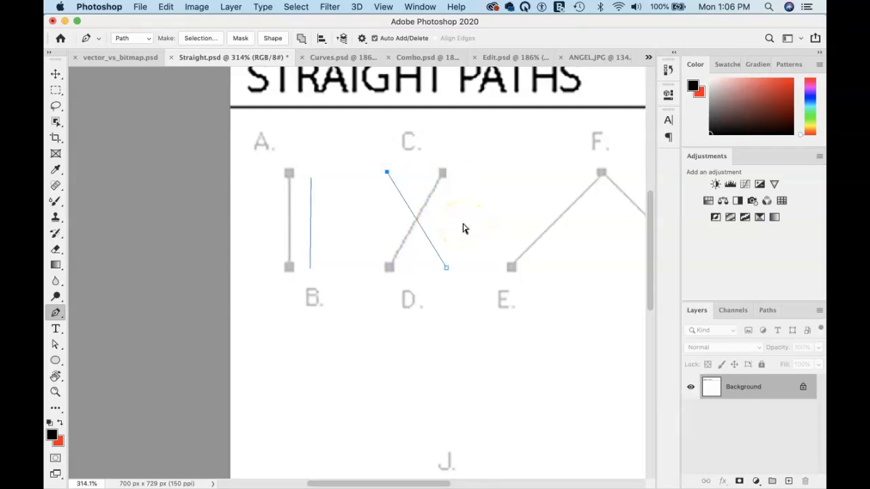
# Step: Deselect the C–D path and draw a zigzag path through points E, F, G, H and I
pyautogui.hscroll(10, 469, 227)
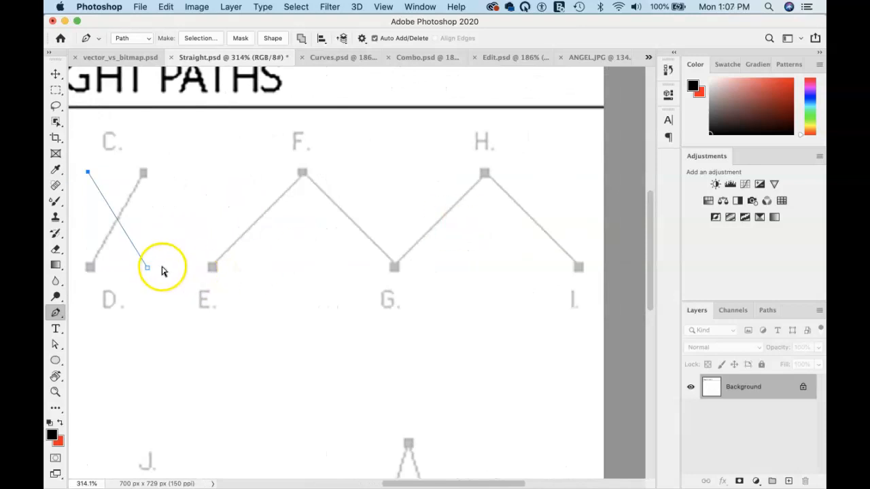
pyautogui.keyDown('super'); pyautogui.click(172, 270); pyautogui.keyUp('super')
pyautogui.click(213, 268)
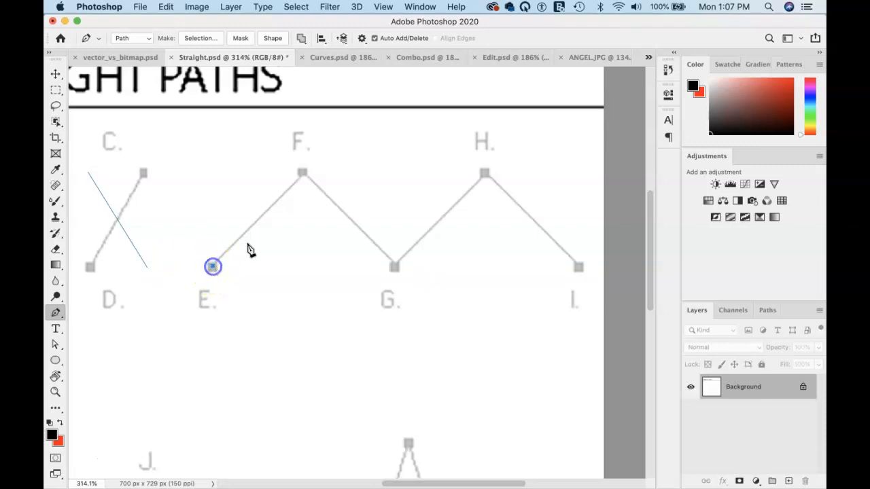
pyautogui.click(303, 174)
pyautogui.click(395, 266)
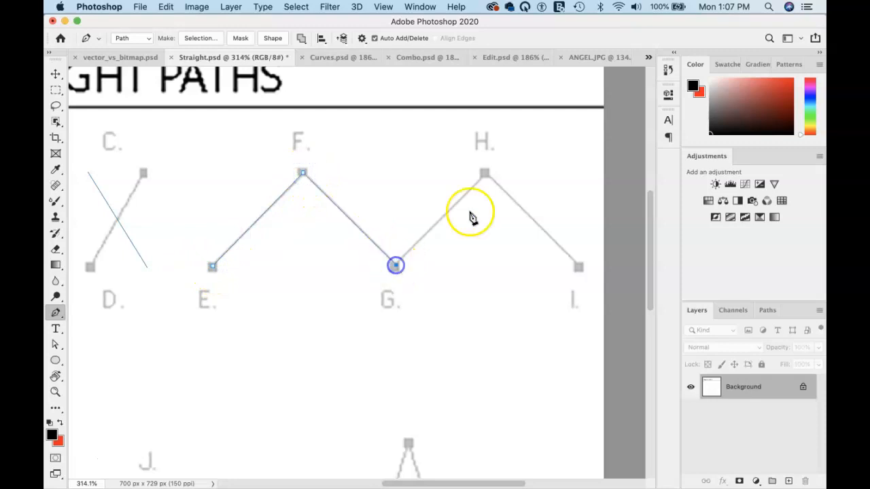
pyautogui.click(485, 174)
pyautogui.click(579, 266)
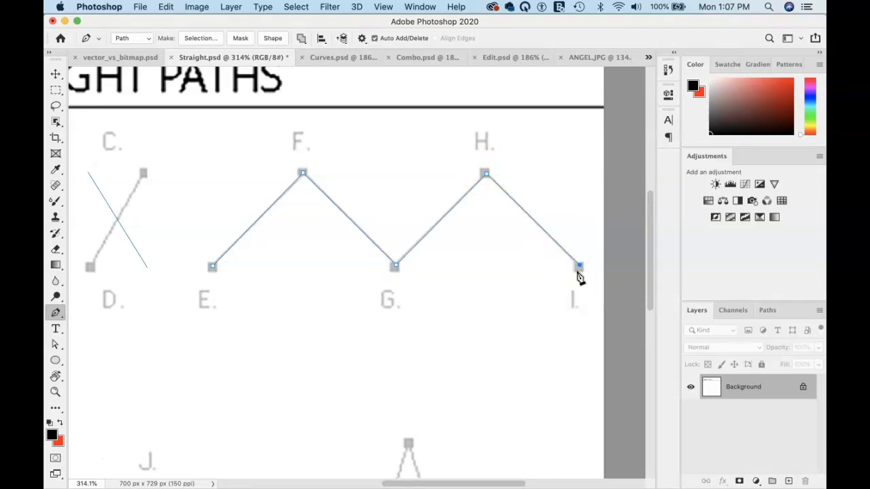
# Step: Try moving the zigzag's peak anchors F and H below the E–G–I points, and undo the move
pyautogui.keyDown('super'); pyautogui.click(408, 184); pyautogui.keyUp('super')
pyautogui.keyDown('super'); pyautogui.click(303, 175); pyautogui.keyUp('super')
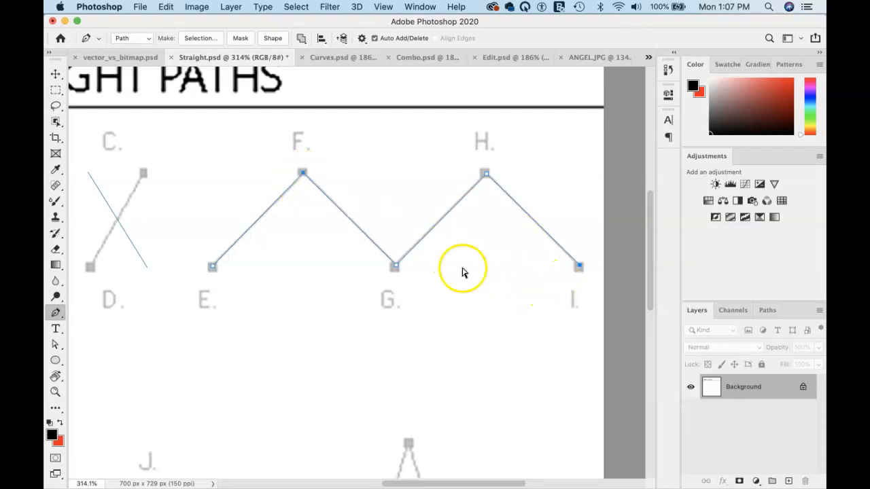
pyautogui.keyDown('super'); pyautogui.click(303, 175); pyautogui.keyUp('super')
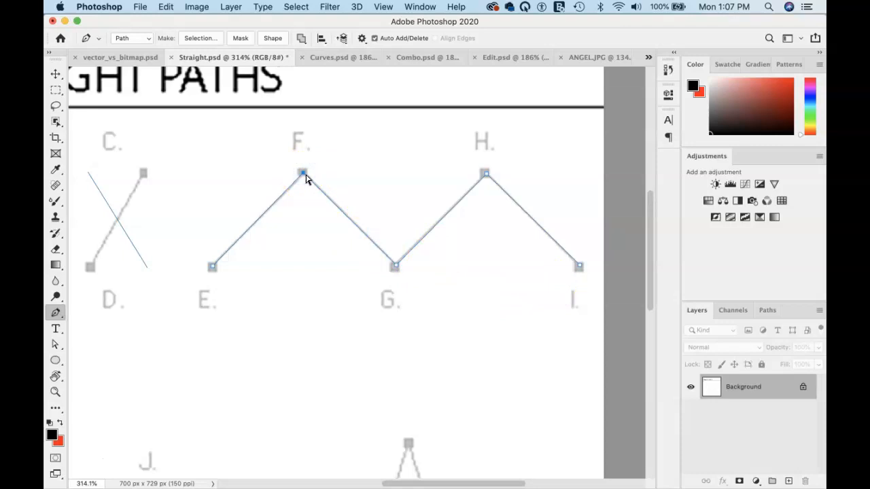
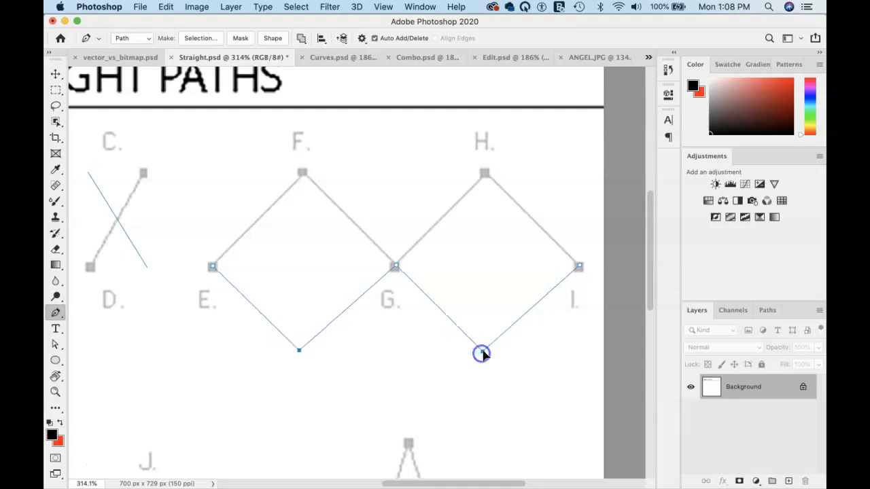
pyautogui.click(597, 398)
pyautogui.press('super+z')
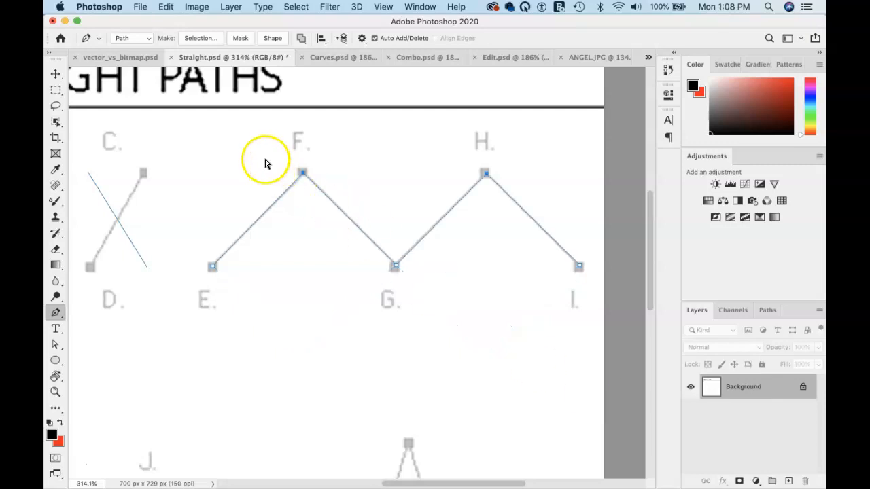
# Step: Select the zigzag's peak anchors F and H together and move them straight down below the E–G–I points
pyautogui.moveTo(263, 162); pyautogui.dragTo(529, 193)
pyautogui.keyDown('super'); pyautogui.click(405, 179); pyautogui.keyUp('super')
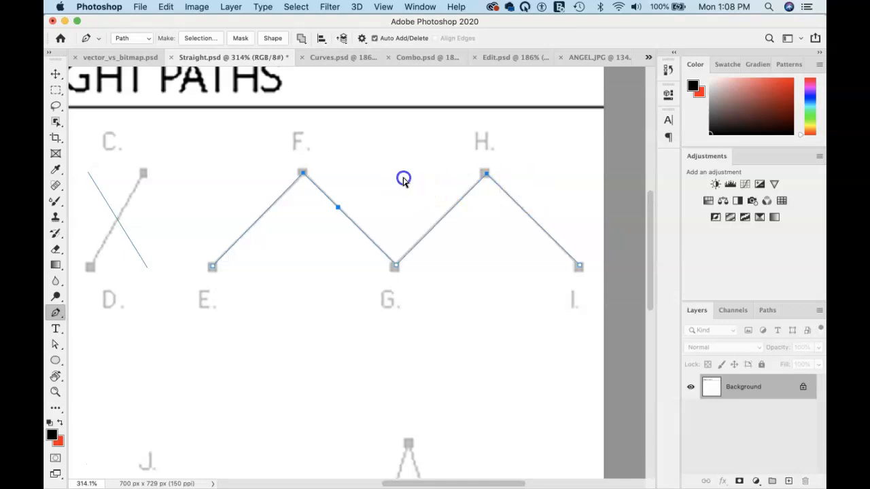
pyautogui.moveTo(275, 161); pyautogui.dragTo(567, 181)
pyautogui.moveTo(487, 175); pyautogui.dragTo(485, 335)
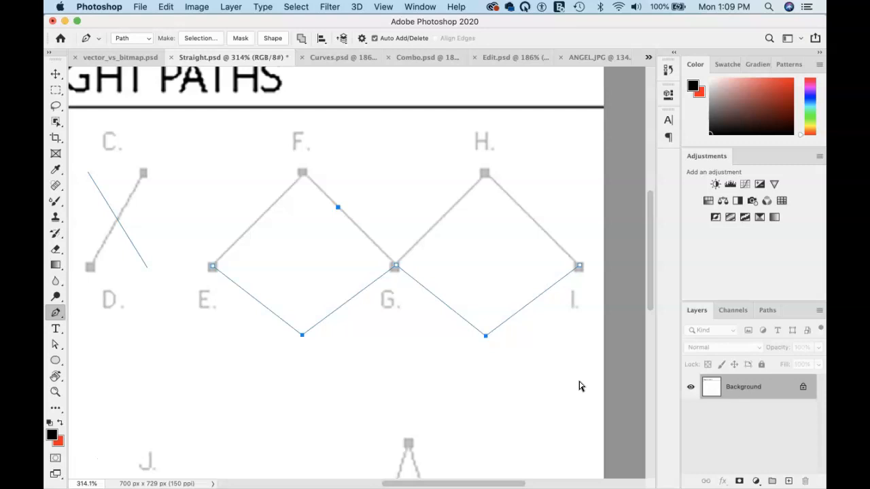
# Step: Draw a closed triangular path with the Pen tool through points J, K and L, ending back at J
pyautogui.scroll(-5, 458, 383)
pyautogui.hscroll(-5, 458, 382)
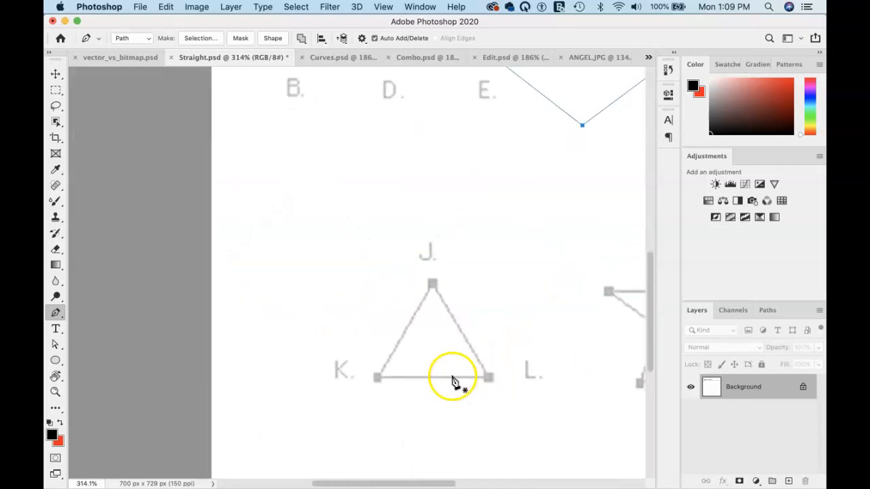
pyautogui.hscroll(2, 454, 382)
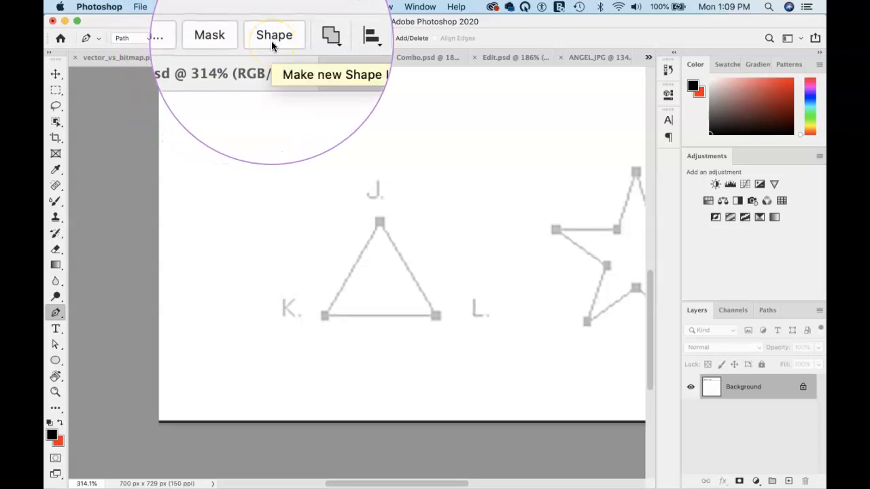
pyautogui.click(379, 222)
pyautogui.click(327, 317)
pyautogui.click(436, 316)
pyautogui.click(391, 230)
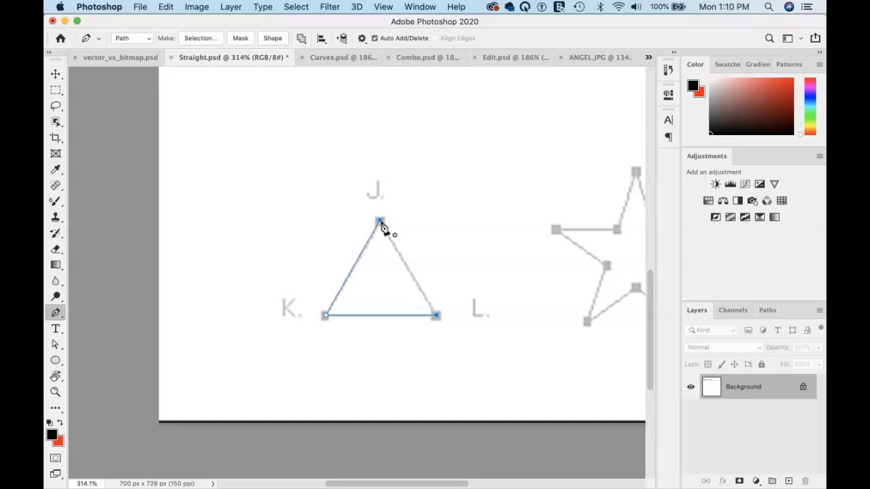
pyautogui.click(380, 222)
pyautogui.moveTo(398, 251)
pyautogui.mouseDown()
pyautogui.moveTo(452, 213)
pyautogui.moveTo(397, 251)
pyautogui.mouseUp()
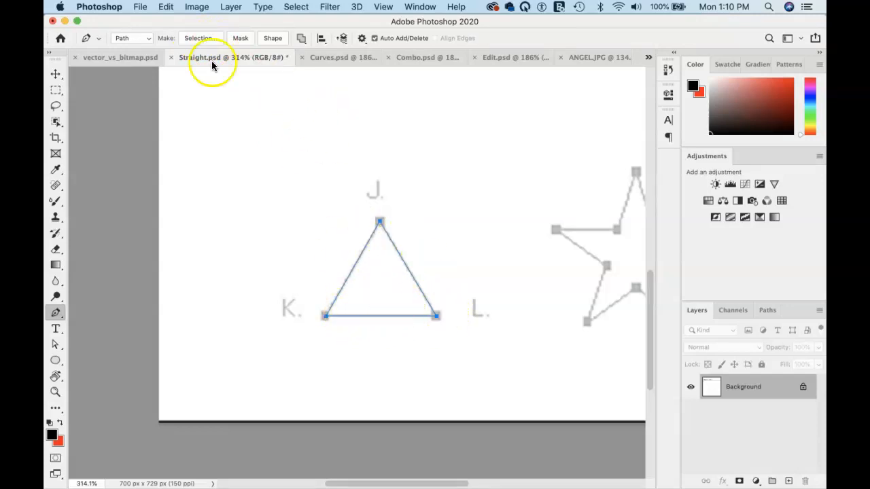
# Step: Try converting the triangle path into a new anti-aliased selection with 0 px feather, and into a mask
pyautogui.click(199, 38)
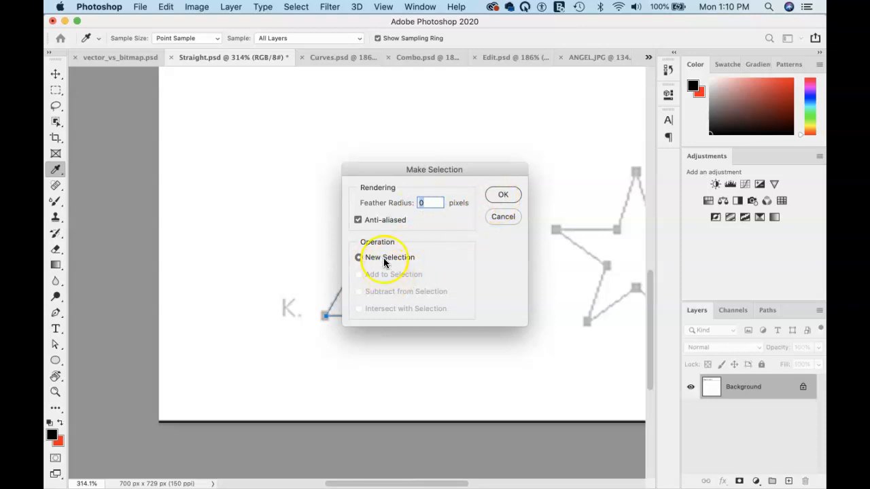
pyautogui.click(501, 195)
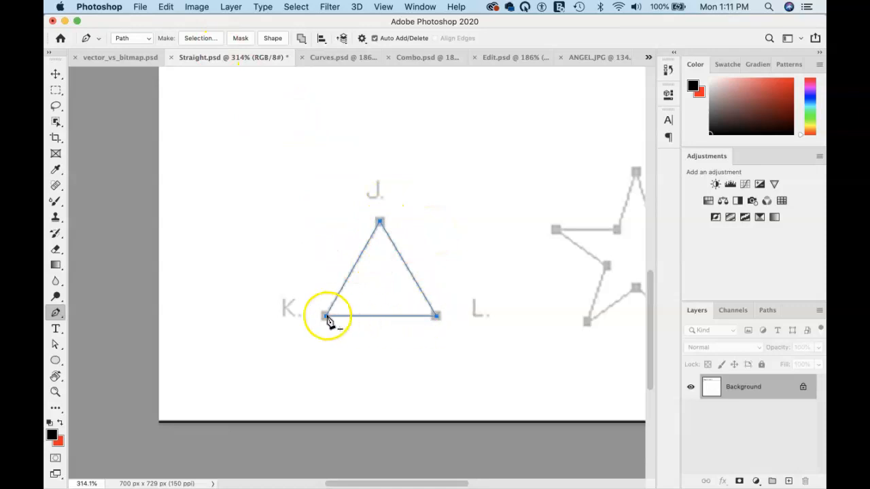
pyautogui.click(240, 38)
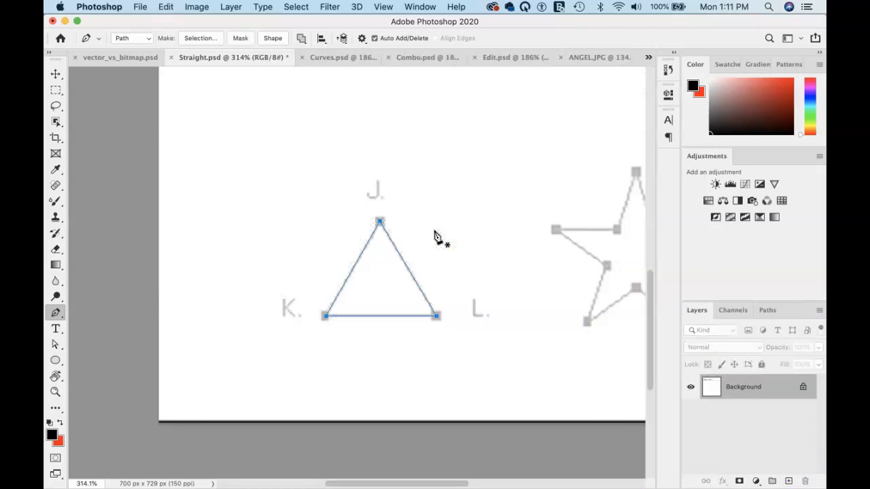
# Step: Convert the triangle path into a shape layer and change its stroke colour to red
pyautogui.click(270, 38)
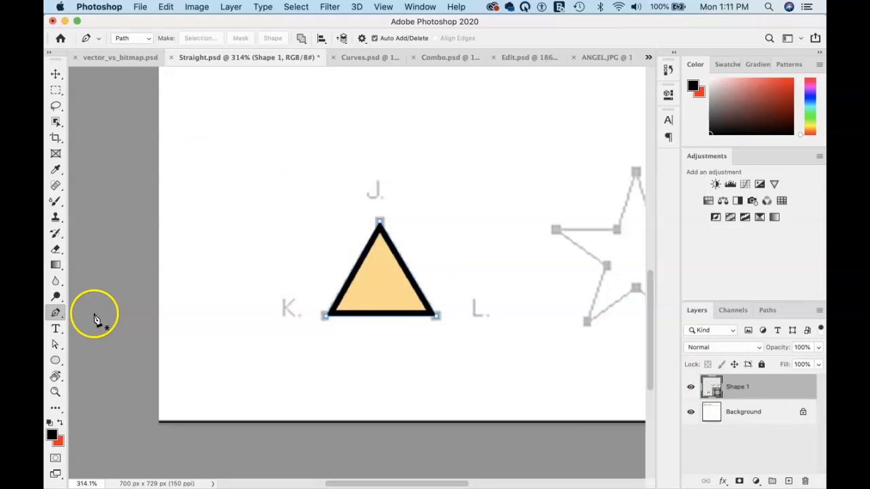
pyautogui.click(56, 360)
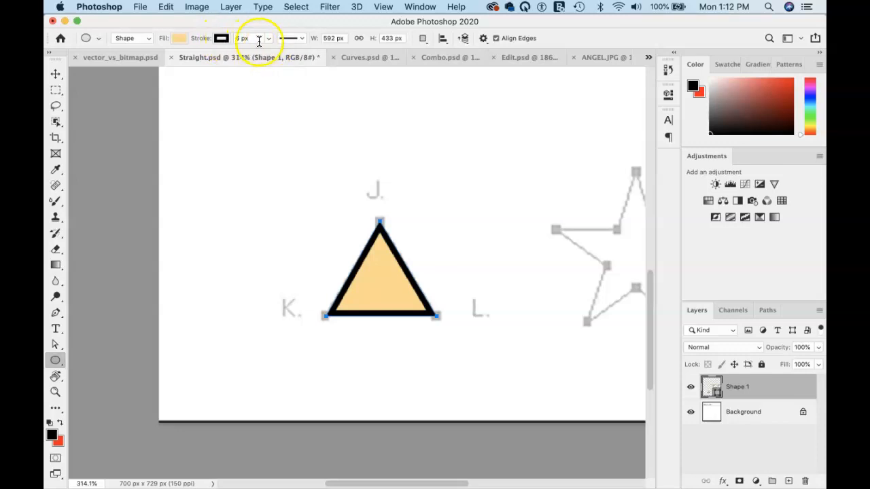
pyautogui.click(220, 39)
pyautogui.click(186, 104)
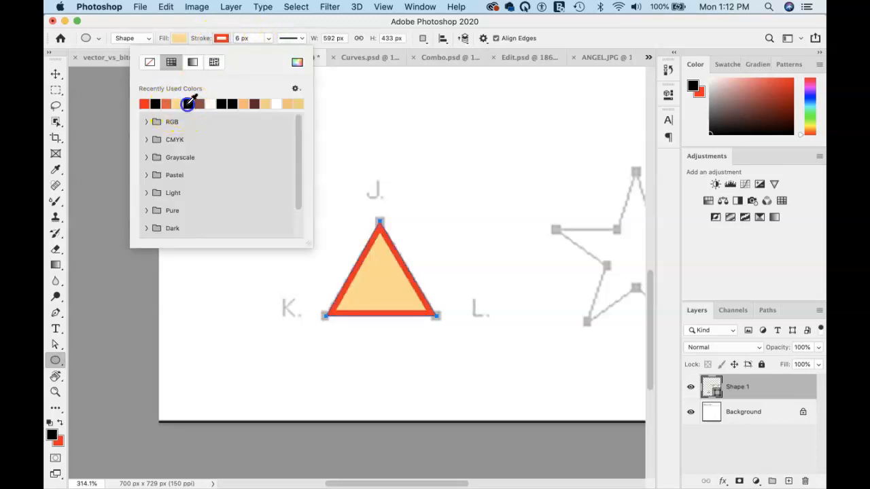
# Step: Try orange and white as the triangle shape's fill, and settle on black
pyautogui.click(179, 38)
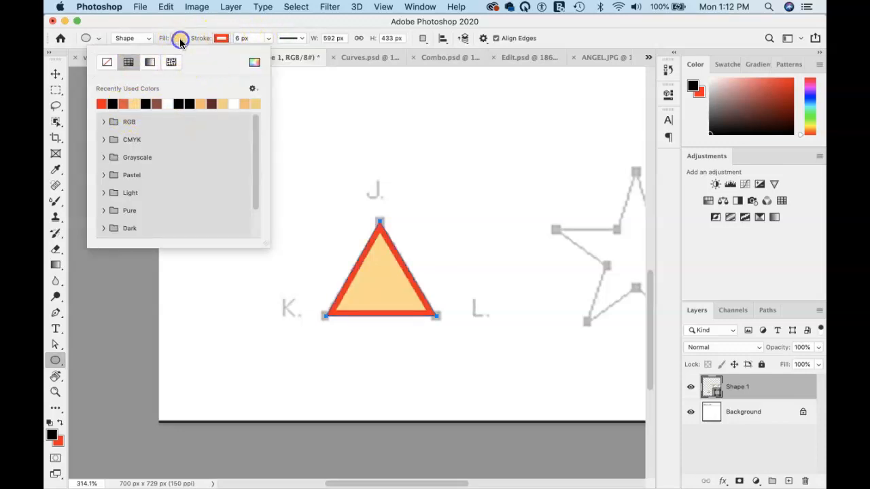
pyautogui.click(122, 103)
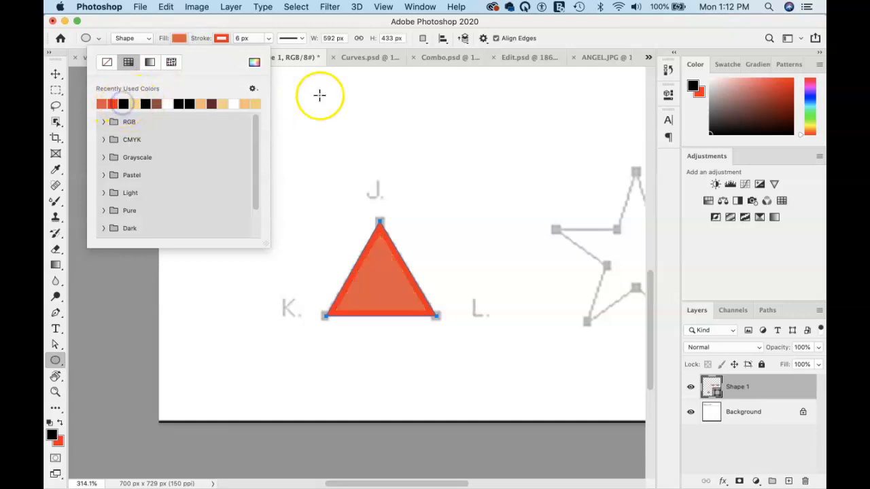
pyautogui.click(230, 102)
pyautogui.click(229, 103)
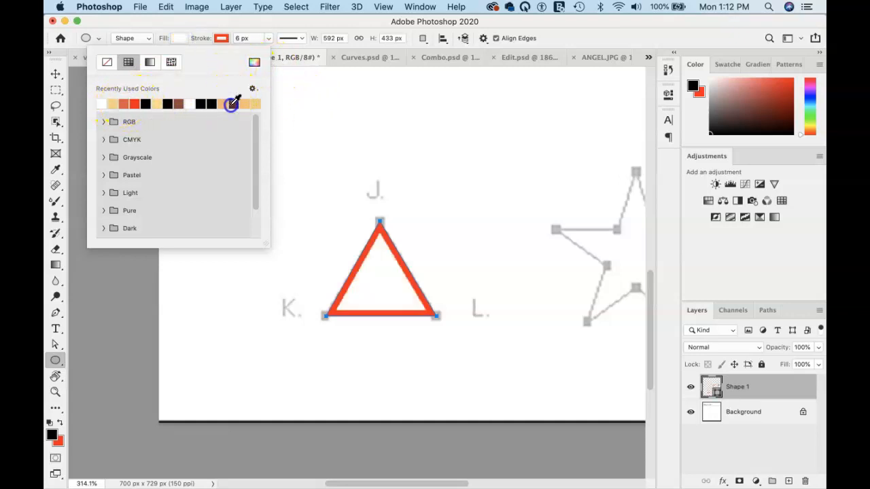
pyautogui.click(169, 102)
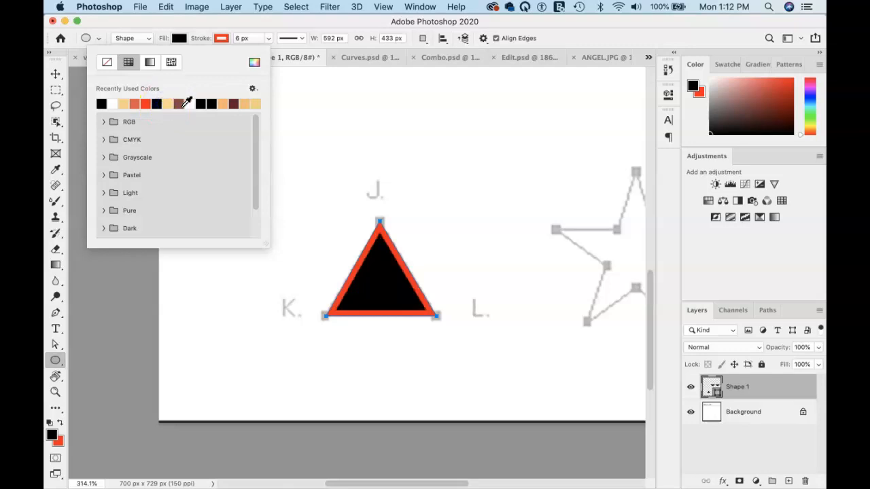
pyautogui.click(183, 39)
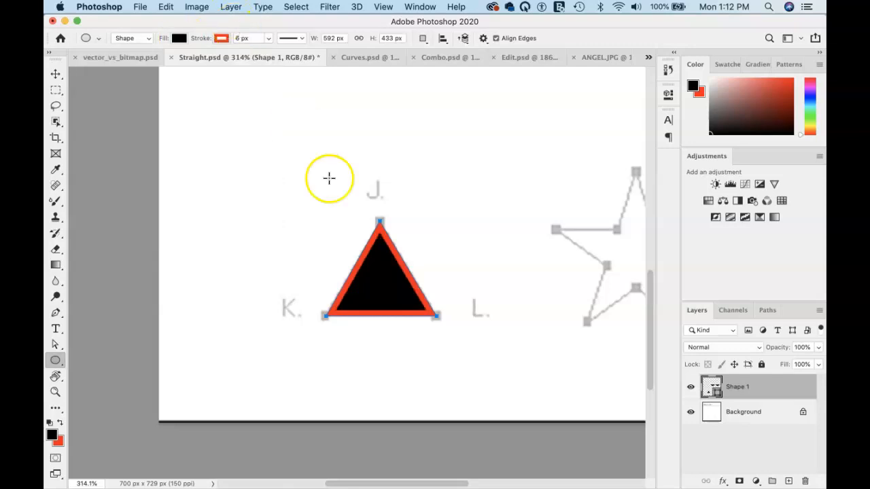
# Step: Return to the Pen tool and set its mode to Shape for tracing the star template
pyautogui.hscroll(5, 329, 178)
pyautogui.click(169, 111)
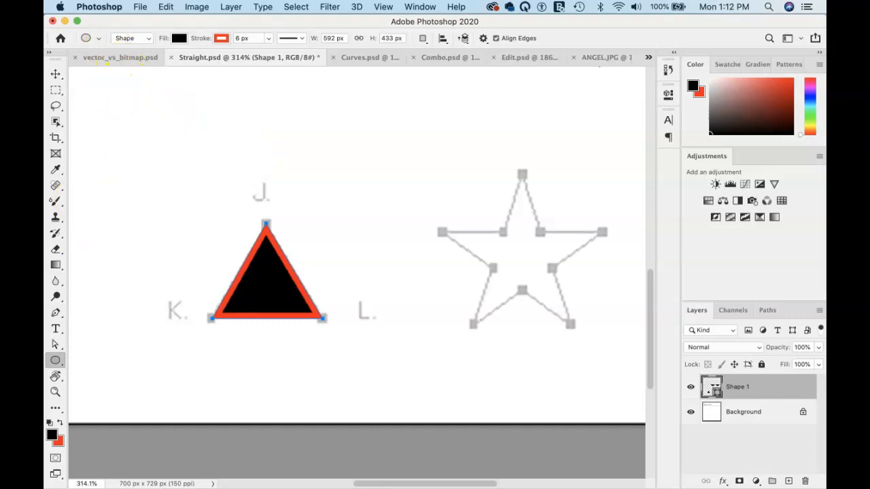
pyautogui.click(56, 314)
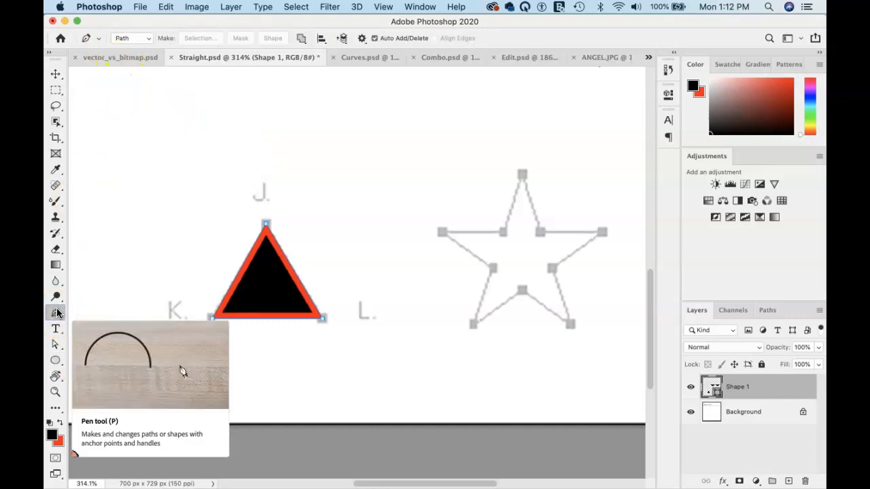
pyautogui.click(143, 46)
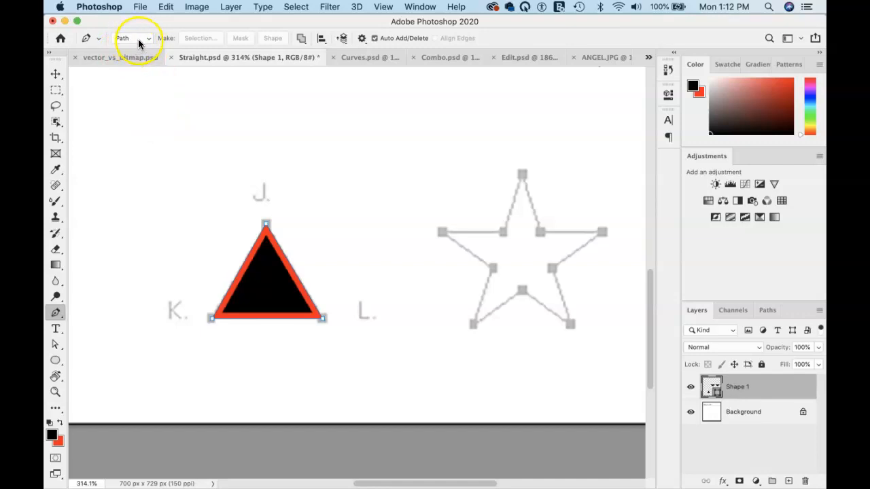
pyautogui.click(147, 38)
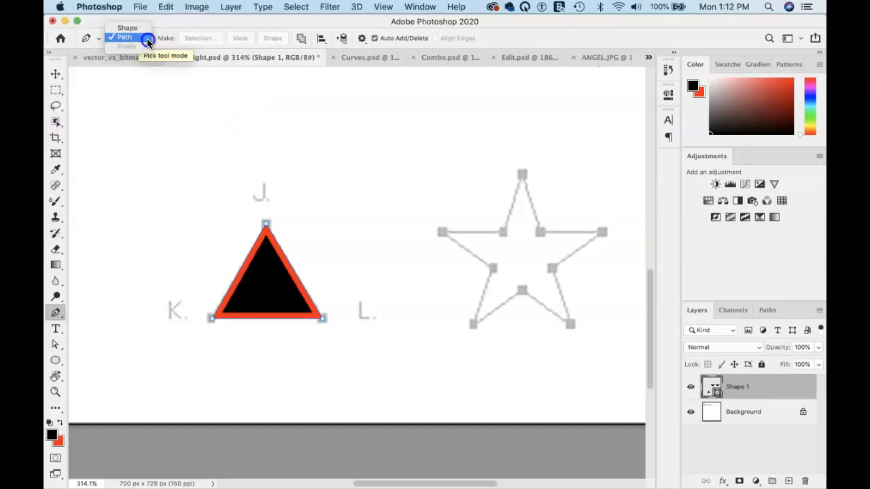
pyautogui.click(130, 28)
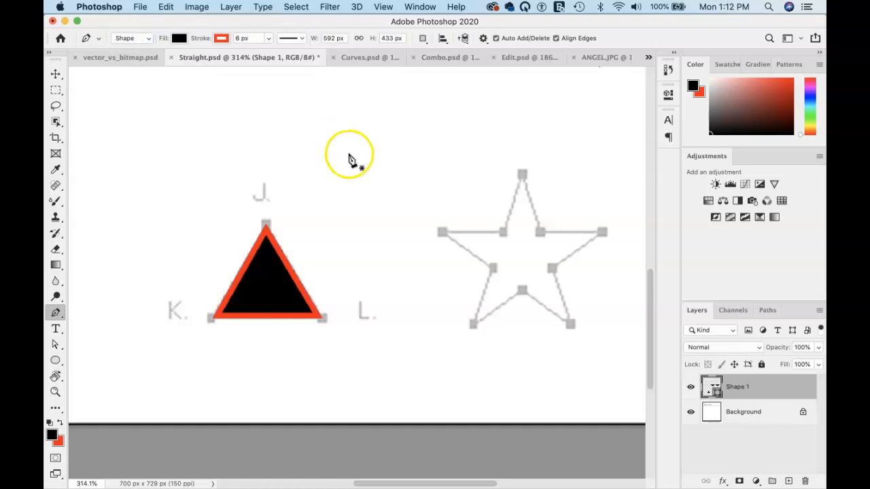
# Step: Draw a closed five-pointed star shape with the Pen tool over all ten template points, with black fill and 6 px red stroke
pyautogui.click(443, 232)
pyautogui.moveTo(504, 232); pyautogui.dragTo(505, 217)
pyautogui.click(522, 175)
pyautogui.click(540, 233)
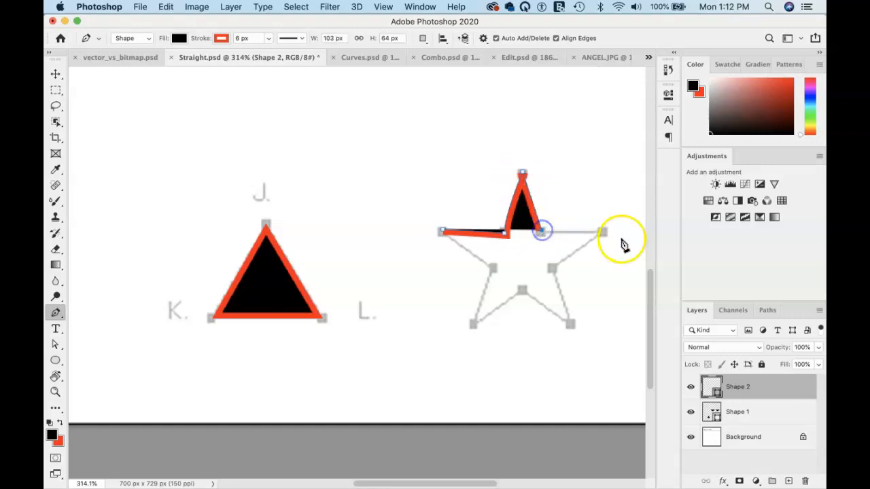
pyautogui.click(602, 233)
pyautogui.click(553, 269)
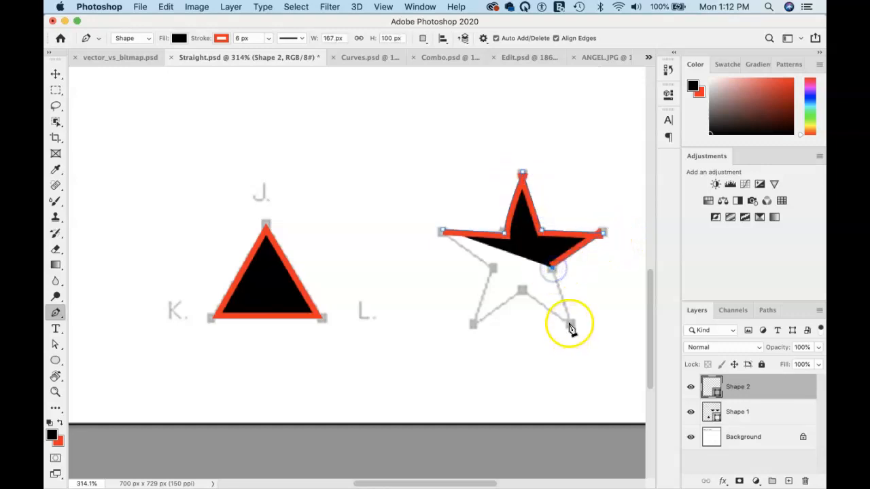
pyautogui.click(570, 322)
pyautogui.click(522, 286)
pyautogui.click(474, 324)
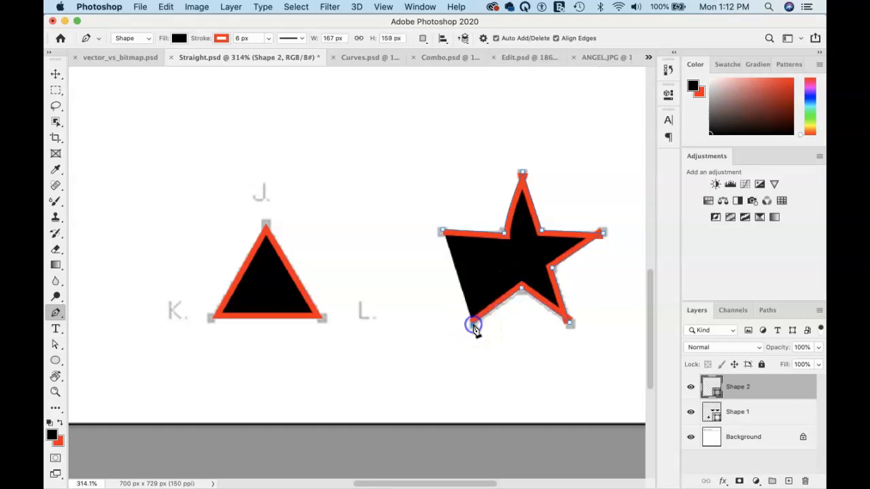
pyautogui.click(491, 266)
pyautogui.click(442, 231)
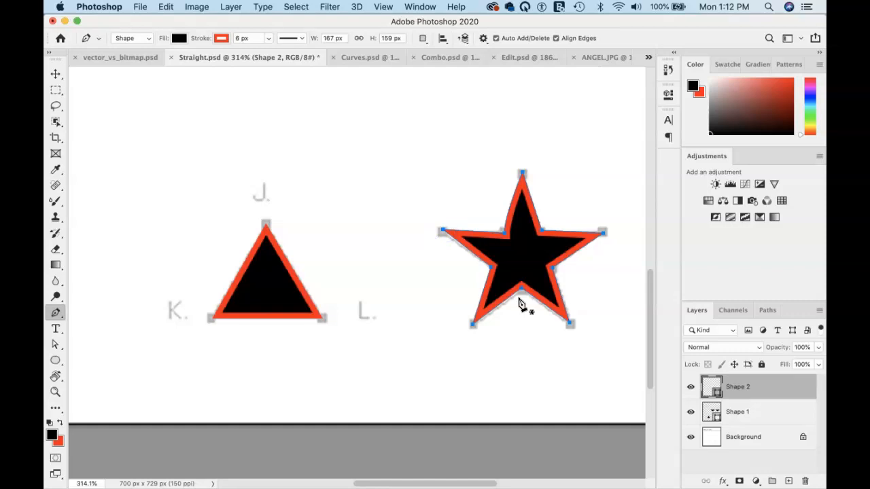
pyautogui.click(713, 387)
pyautogui.click(378, 139)
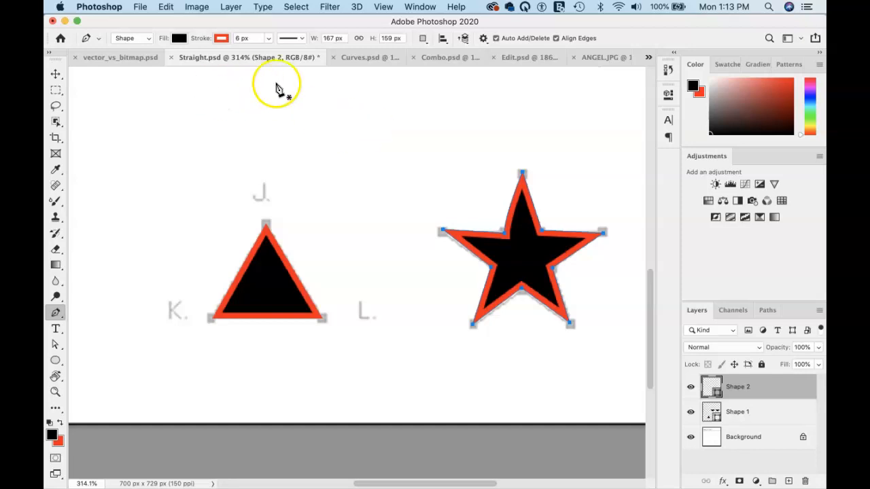
# Step: Switch to the Curves.psd document and bring the A–D curve template into close view
pyautogui.click(360, 58)
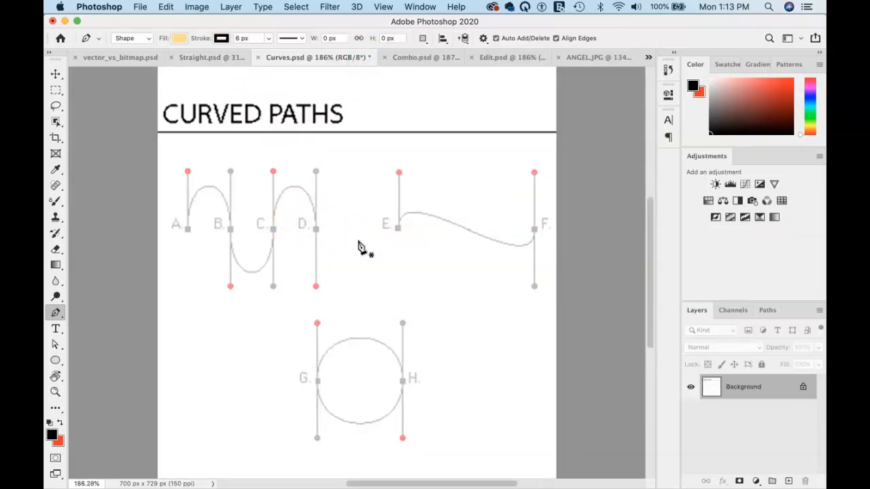
pyautogui.scroll(-3, 352, 241)
pyautogui.hscroll(-2, 352, 241)
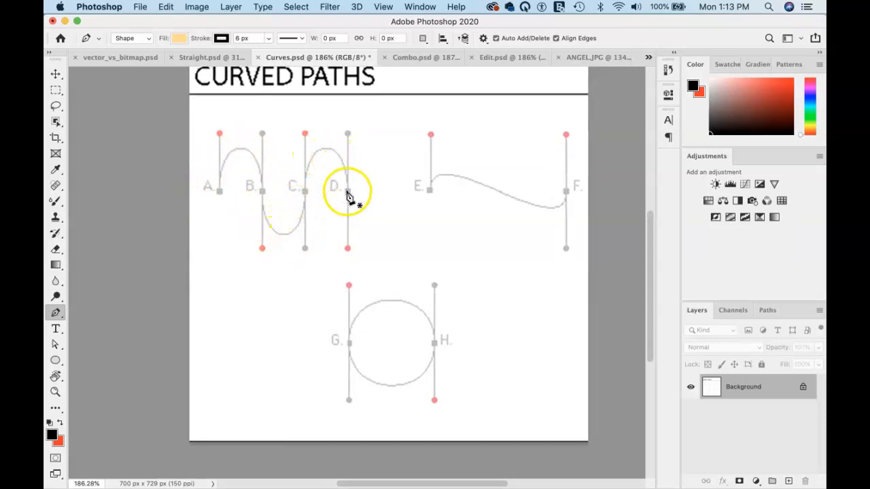
pyautogui.scroll(5, 248, 221)
pyautogui.scroll(5, 248, 220)
pyautogui.hscroll(-5, 249, 220)
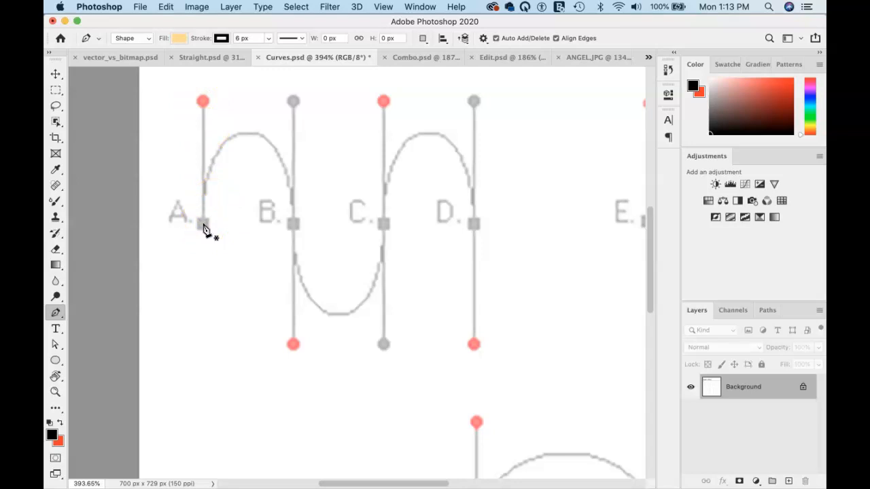
# Step: Try drawing the A–B arch in Shape mode, pulling A's handle up and B's handle down to the red dots
pyautogui.moveTo(204, 225); pyautogui.dragTo(203, 102)
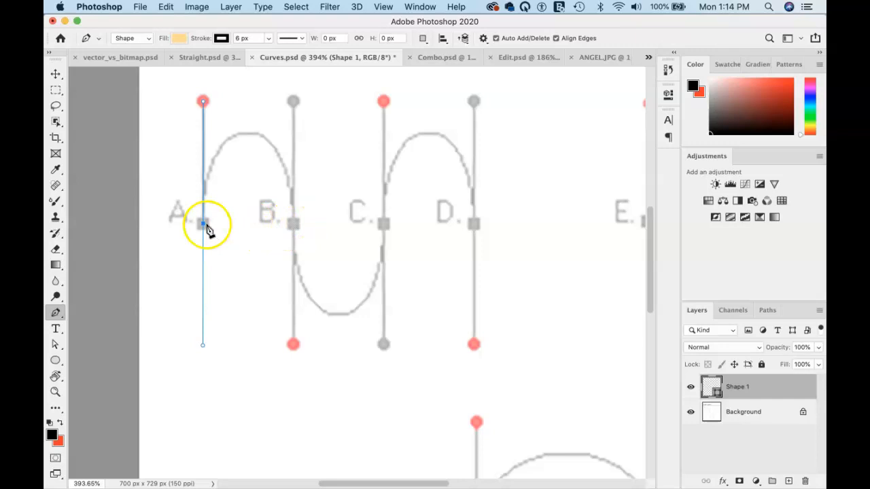
pyautogui.press('super+z')
pyautogui.moveTo(204, 224); pyautogui.dragTo(204, 102)
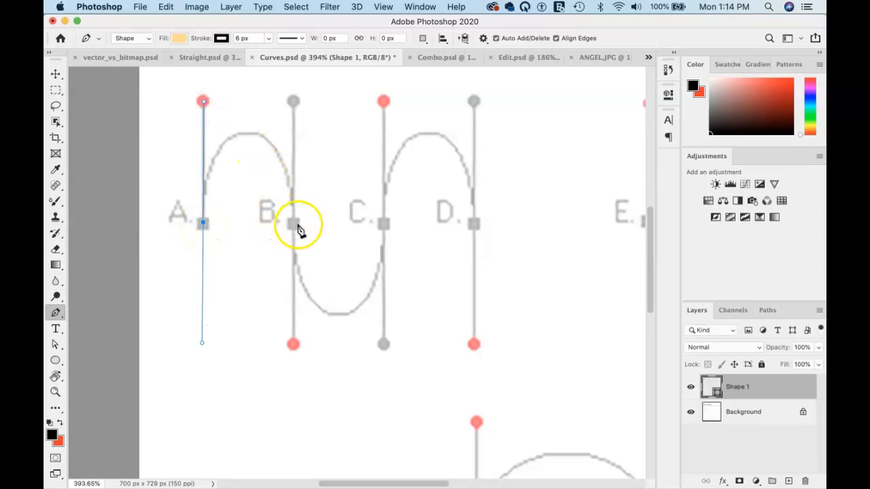
pyautogui.moveTo(293, 225); pyautogui.dragTo(293, 345)
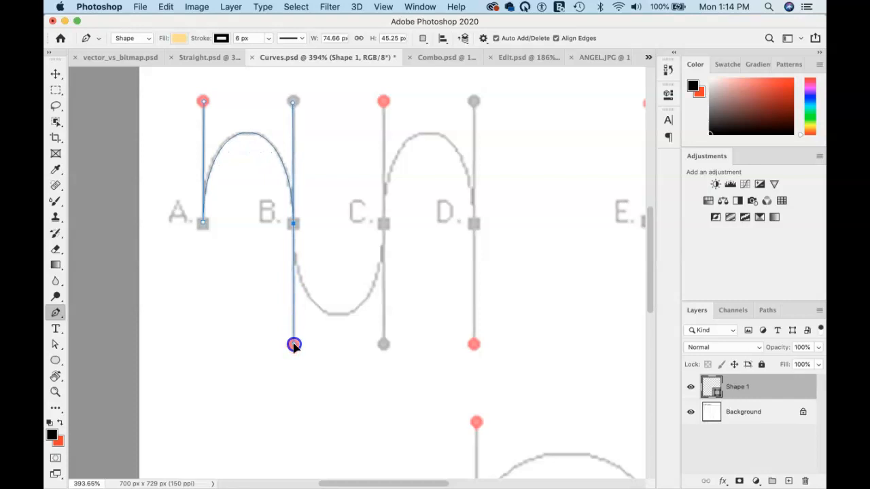
pyautogui.moveTo(294, 346)
pyautogui.mouseDown()
pyautogui.moveTo(289, 291)
pyautogui.moveTo(294, 345)
pyautogui.mouseUp()
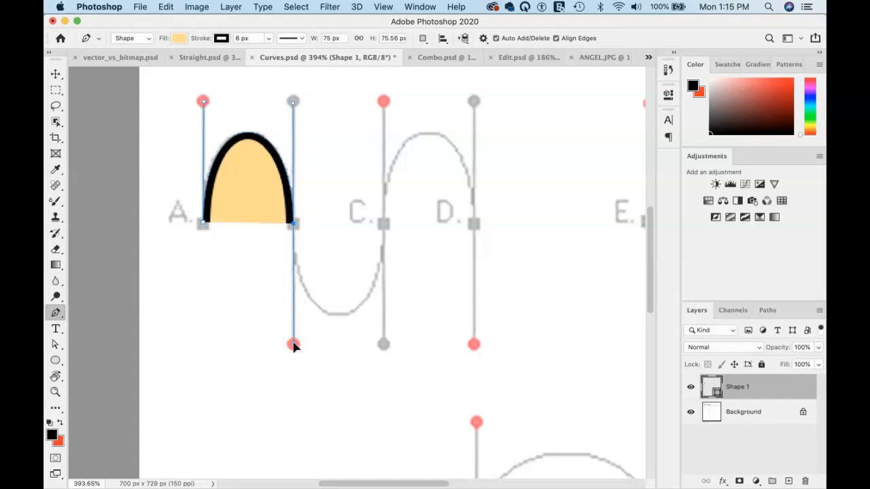
# Step: Undo the filled A–B arch shape completely and set the Pen tool's mode to Path
pyautogui.click(131, 39)
pyautogui.click(136, 46)
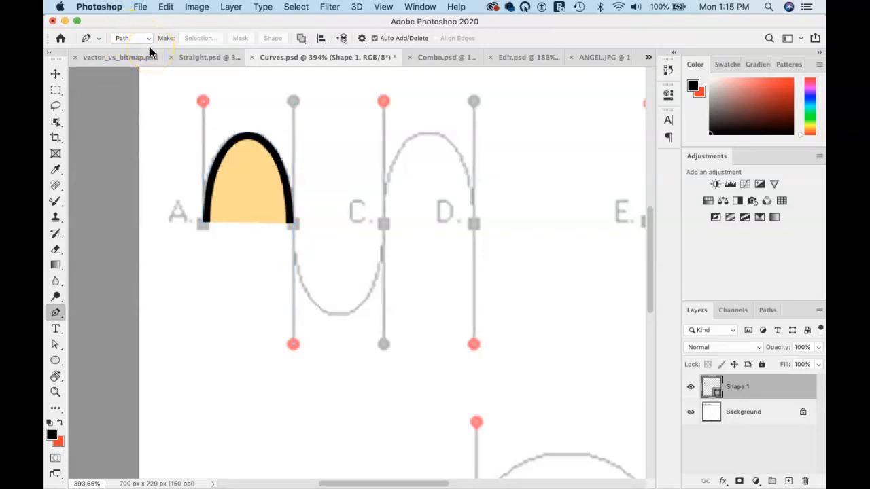
pyautogui.press('super+z')
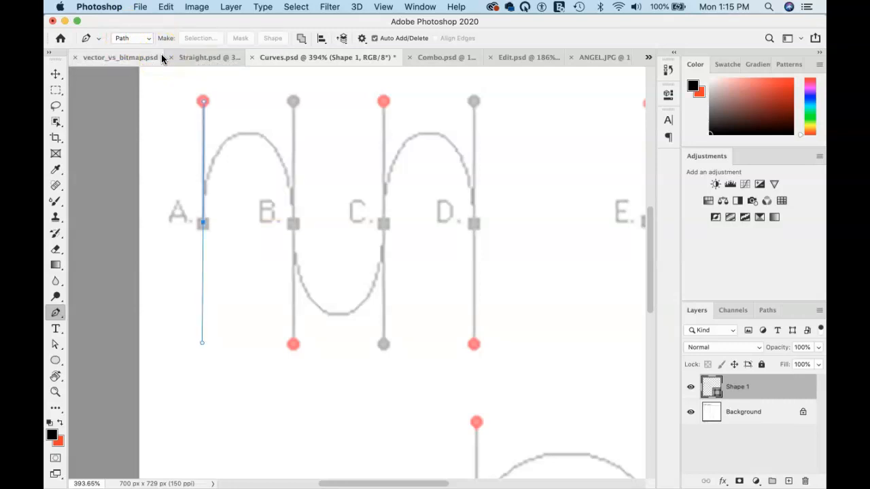
pyautogui.press('super+z')
pyautogui.click(143, 38)
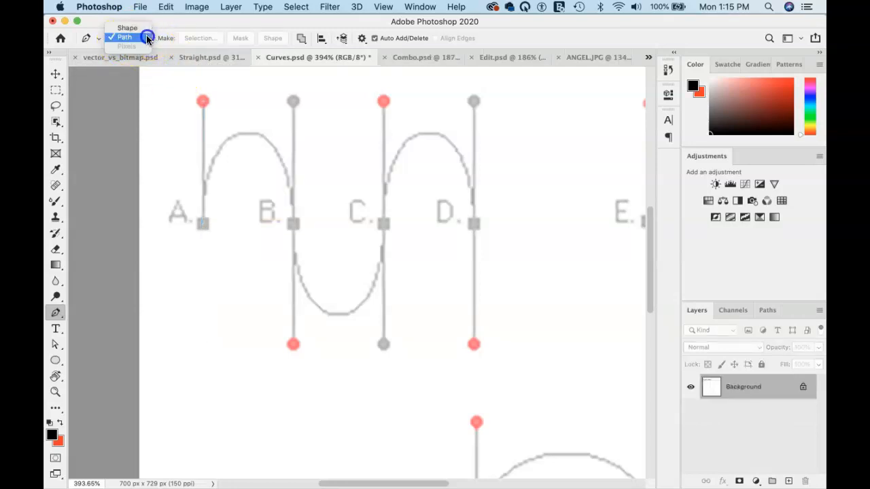
pyautogui.click(127, 28)
pyautogui.click(133, 38)
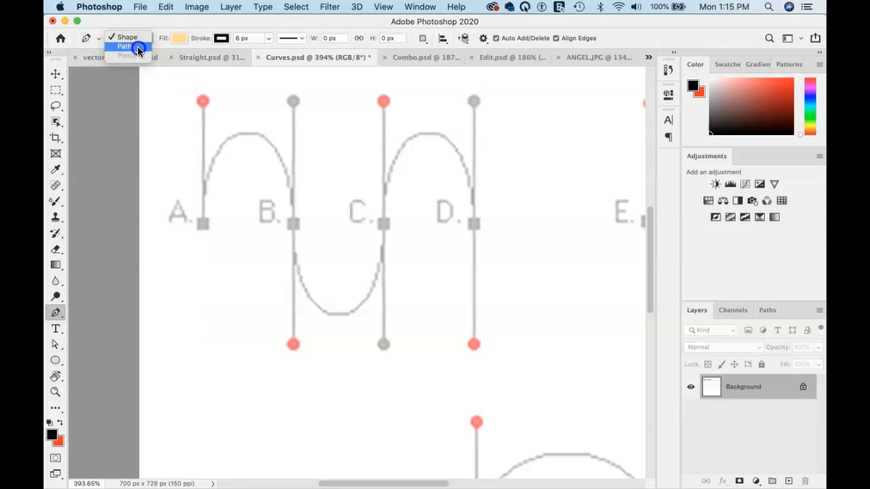
pyautogui.click(138, 50)
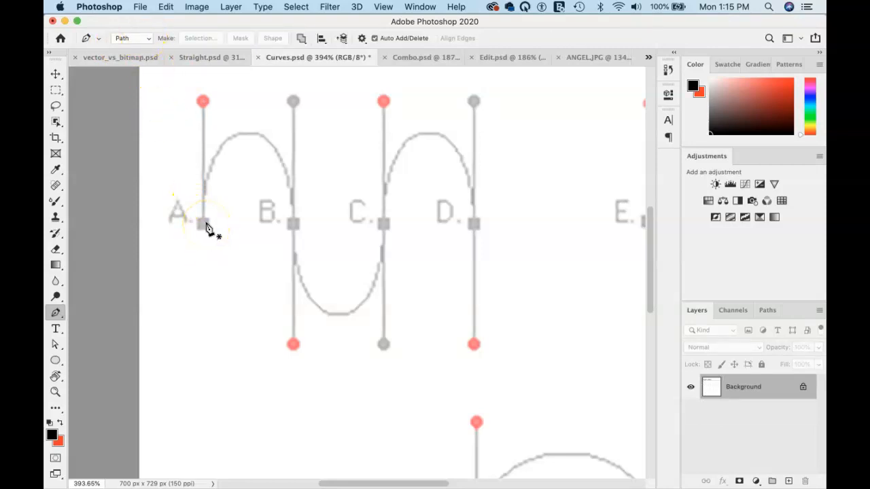
# Step: Draw the A–D wave path with a smooth anchor on each square, pulling every direction handle to its red dot
pyautogui.moveTo(203, 223); pyautogui.dragTo(202, 102)
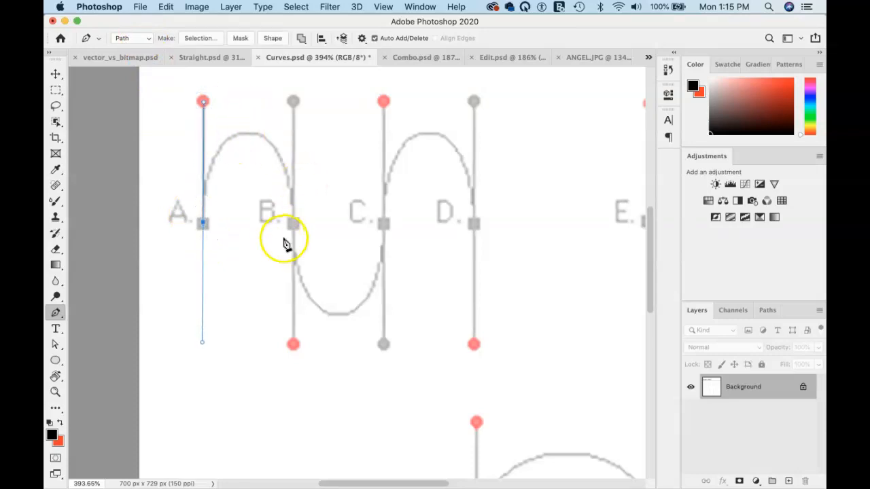
pyautogui.moveTo(293, 225); pyautogui.dragTo(291, 345)
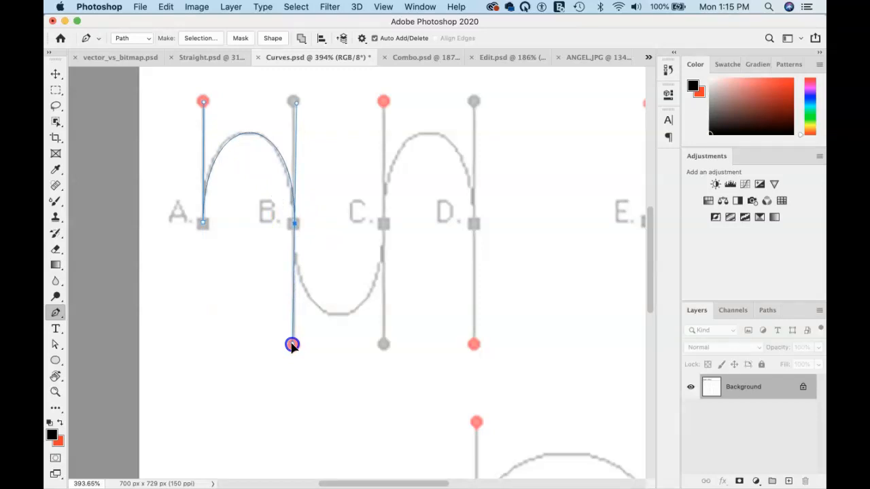
pyautogui.moveTo(291, 344); pyautogui.dragTo(293, 345)
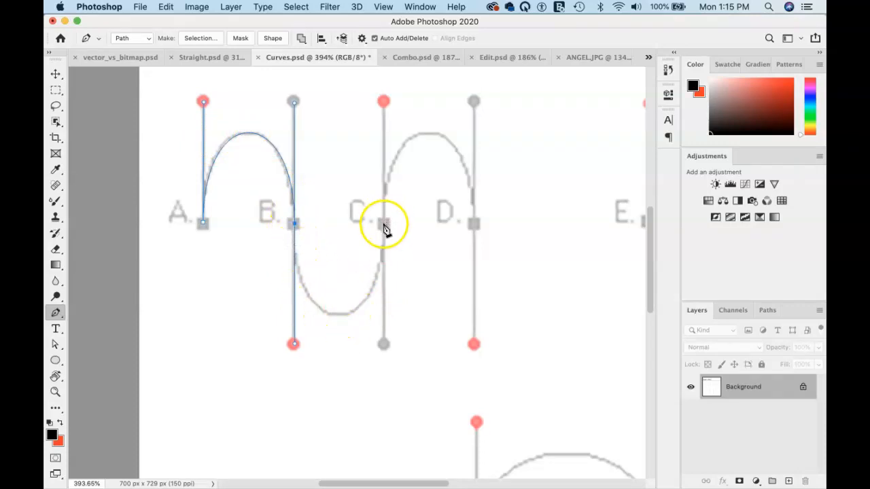
pyautogui.moveTo(384, 224); pyautogui.dragTo(384, 100)
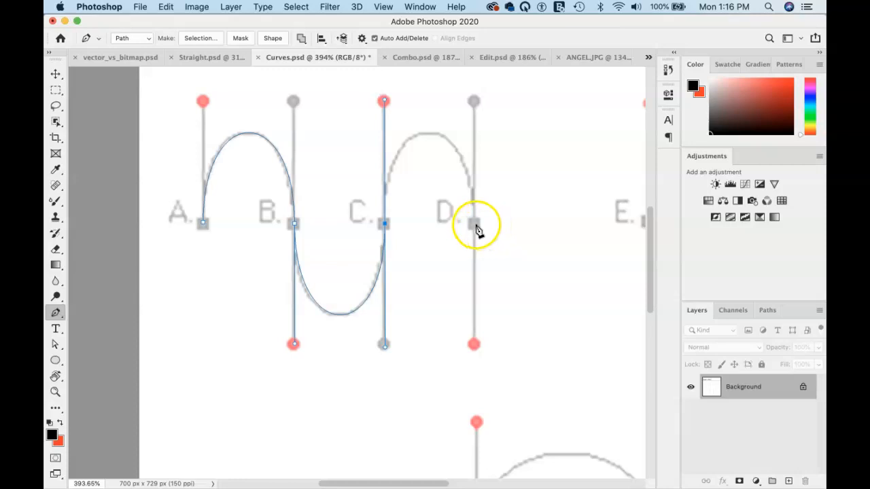
pyautogui.moveTo(474, 224); pyautogui.dragTo(474, 344)
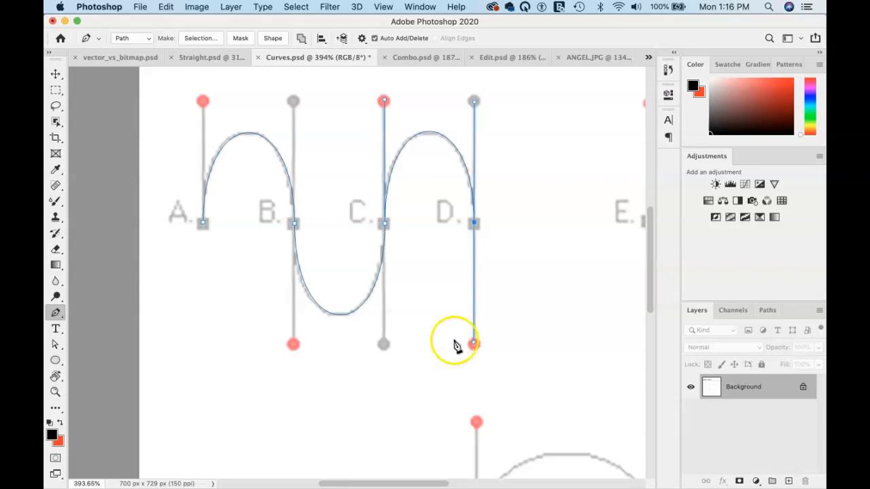
# Step: Move the whole wave path below the template and tilt the direction handles of its first two anchors outward
pyautogui.click(355, 312)
pyautogui.moveTo(354, 313); pyautogui.dragTo(354, 451)
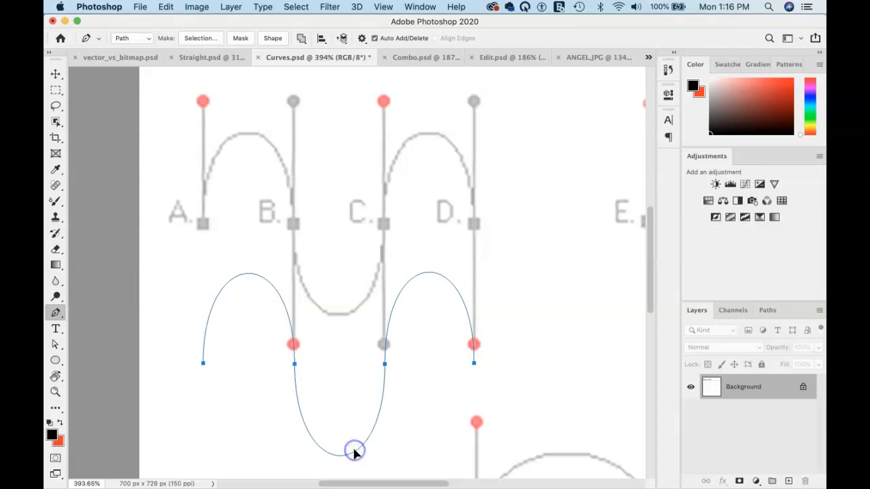
pyautogui.click(208, 375)
pyautogui.click(204, 363)
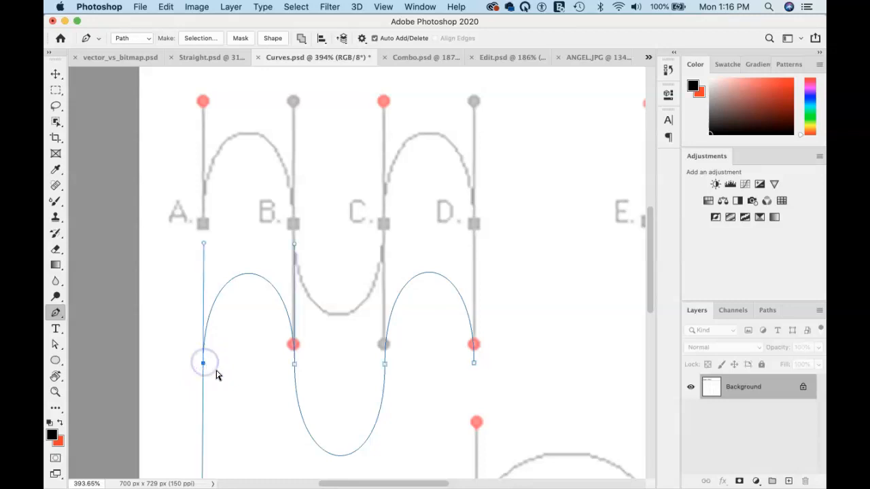
pyautogui.click(295, 365)
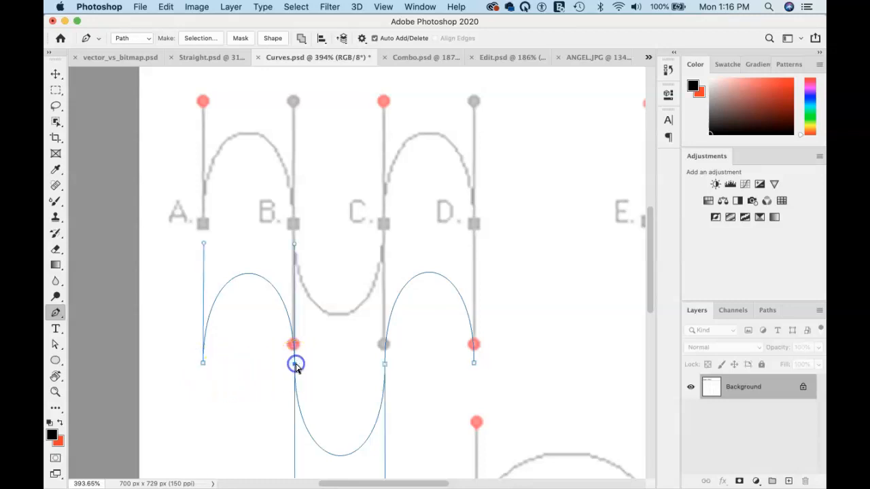
pyautogui.moveTo(204, 242); pyautogui.dragTo(159, 246)
pyautogui.click(295, 365)
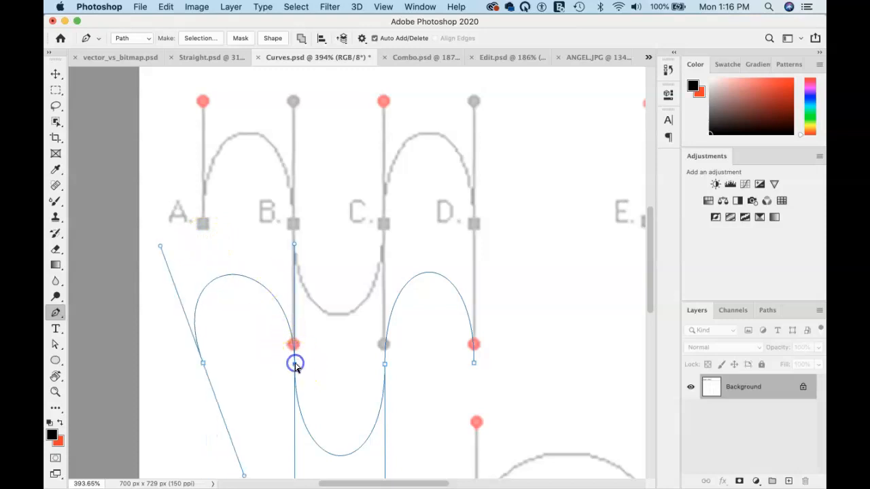
pyautogui.moveTo(294, 245); pyautogui.dragTo(329, 233)
# Step: Reposition the wave path's third and fourth anchor points and adjust their direction handles to reshape the curves
pyautogui.click(385, 364)
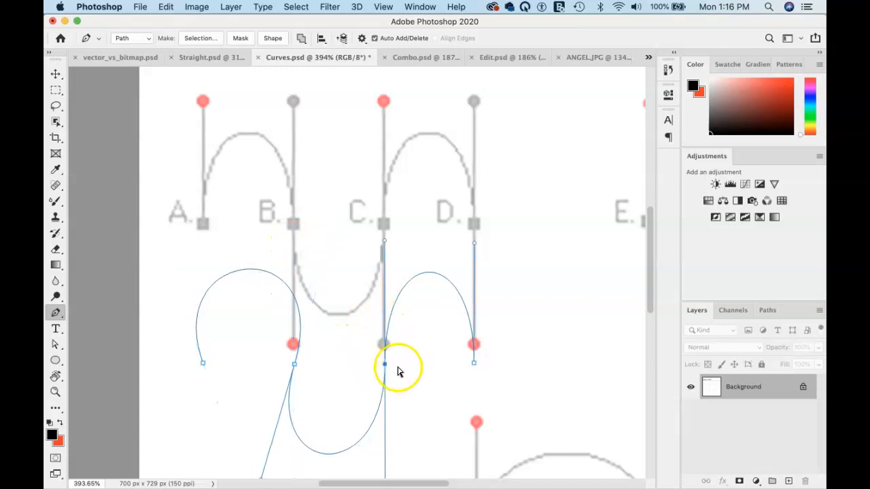
pyautogui.moveTo(384, 362); pyautogui.dragTo(403, 341)
pyautogui.moveTo(403, 216); pyautogui.dragTo(347, 218)
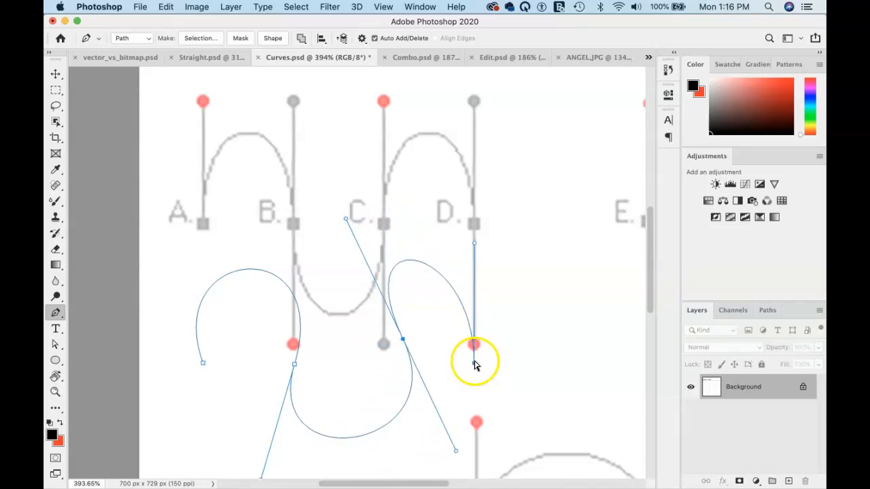
pyautogui.moveTo(474, 367); pyautogui.dragTo(512, 316)
pyautogui.moveTo(513, 435); pyautogui.dragTo(497, 399)
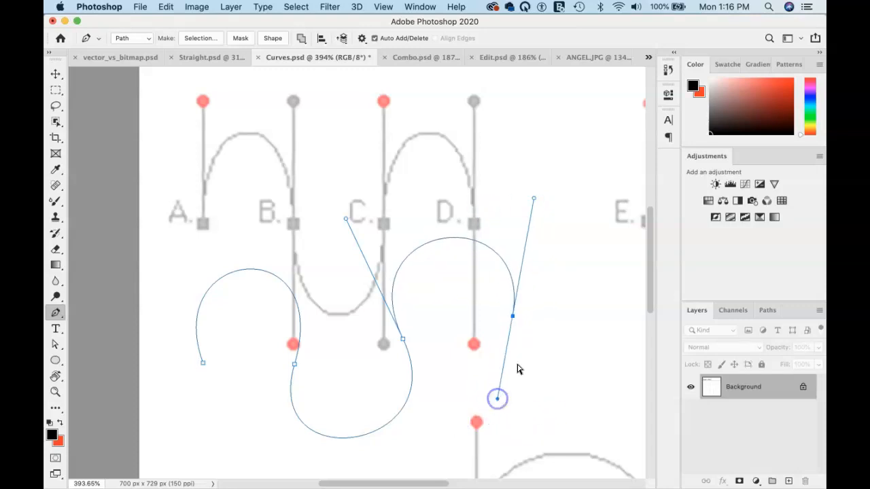
pyautogui.moveTo(512, 316)
pyautogui.mouseDown()
pyautogui.moveTo(551, 337)
pyautogui.moveTo(478, 307)
pyautogui.moveTo(510, 317)
pyautogui.moveTo(503, 305)
pyautogui.moveTo(510, 309)
pyautogui.mouseUp()
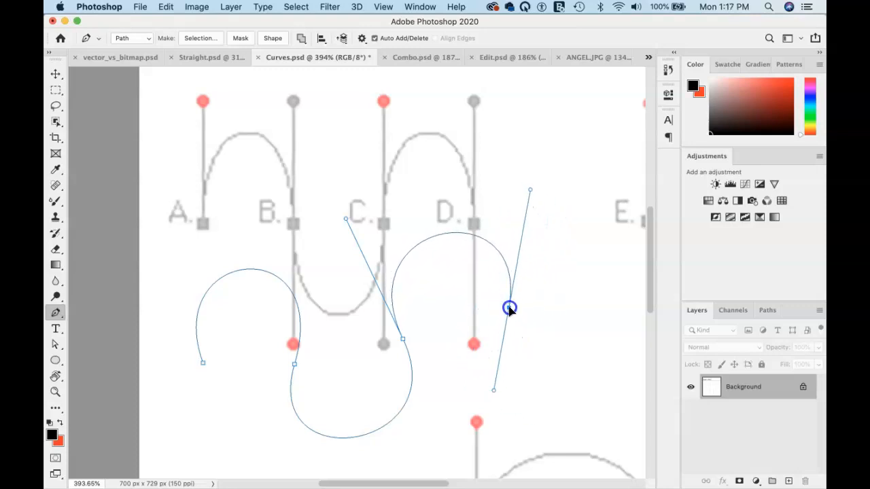
pyautogui.moveTo(403, 340); pyautogui.dragTo(425, 341)
pyautogui.moveTo(470, 449); pyautogui.dragTo(481, 411)
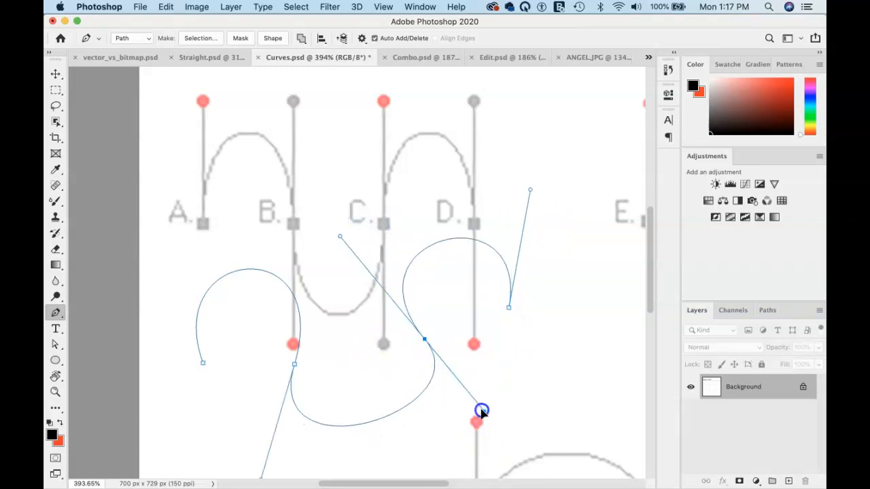
# Step: Deselect the wave and draw the E–F S-curve as a separate path, pulling both anchors' handles up to the red dots
pyautogui.hscroll(10, 547, 350)
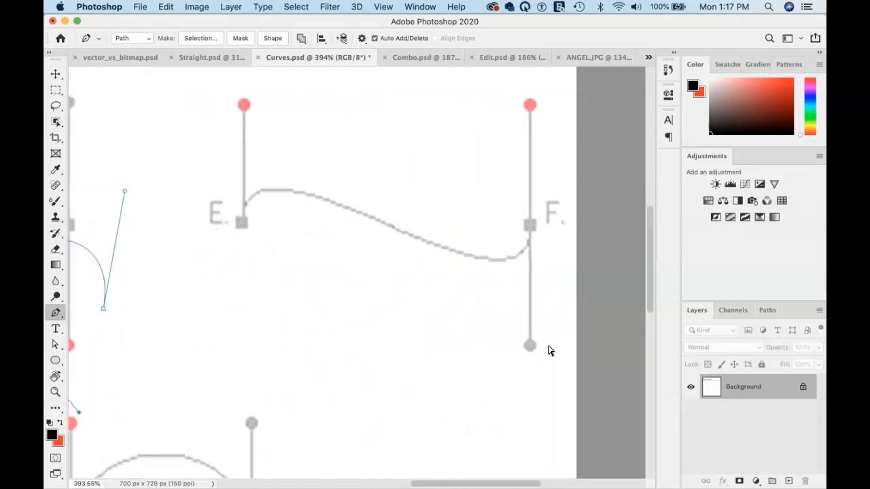
pyautogui.keyDown('super'); pyautogui.click(231, 312); pyautogui.keyUp('super')
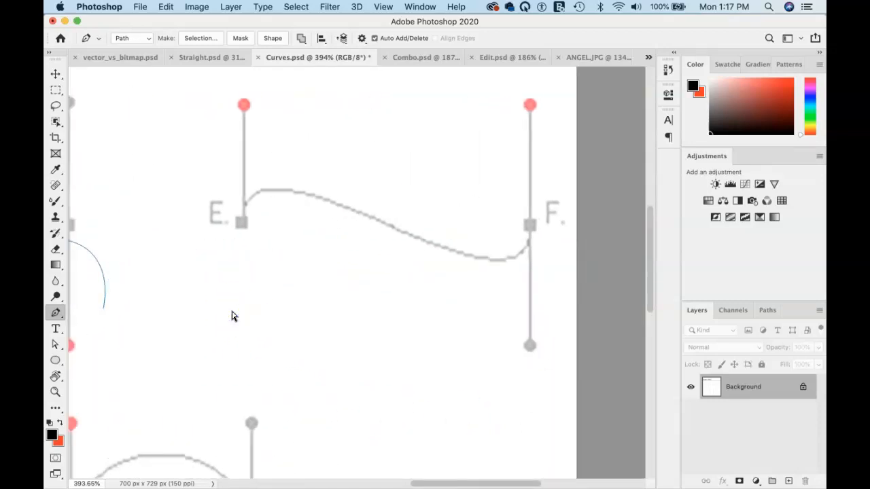
pyautogui.moveTo(243, 224); pyautogui.dragTo(244, 105)
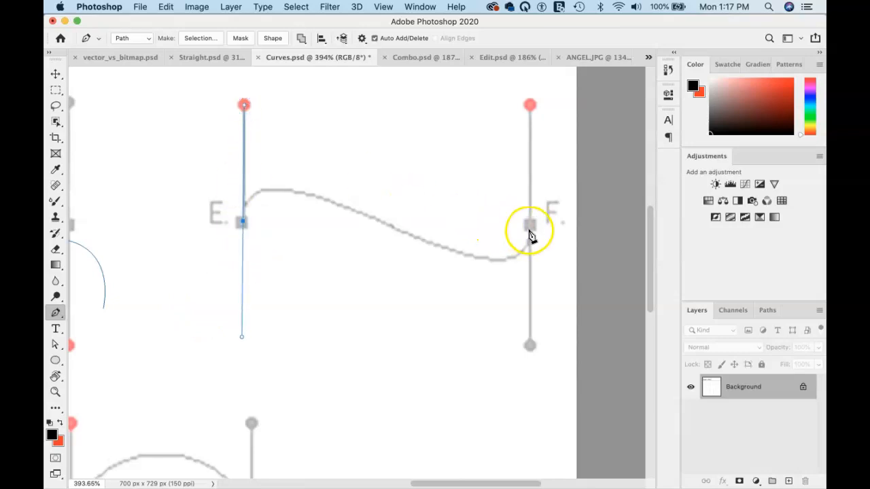
pyautogui.moveTo(530, 226); pyautogui.dragTo(530, 105)
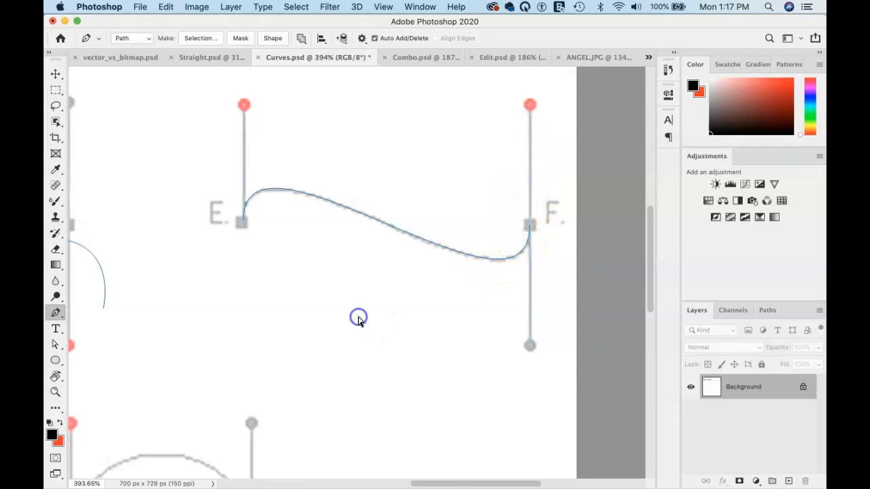
# Step: Draw the closed G–H circle in Shape mode, pulling G's handle up and H's down to the red dots before closing at G
pyautogui.scroll(-5, 358, 318)
pyautogui.hscroll(-5, 358, 318)
pyautogui.scroll(-3, 358, 322)
pyautogui.hscroll(3, 358, 321)
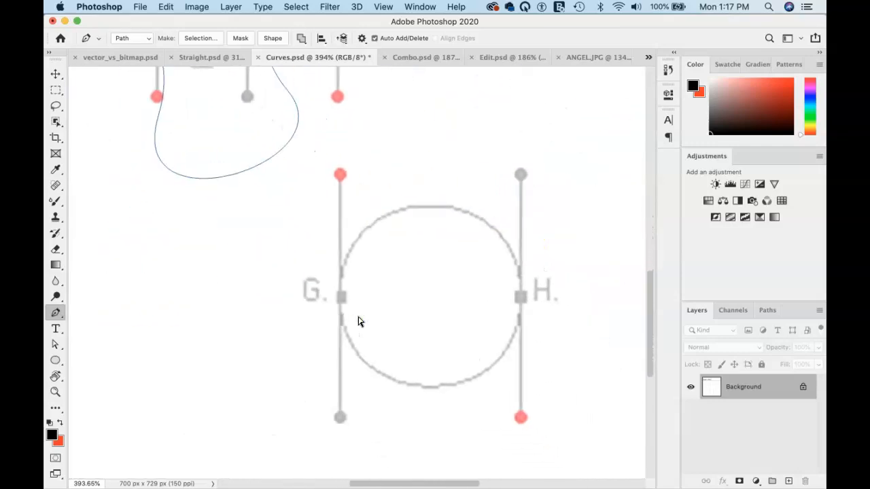
pyautogui.click(146, 40)
pyautogui.click(141, 28)
pyautogui.moveTo(342, 291); pyautogui.dragTo(342, 168)
pyautogui.press('super+z')
pyautogui.moveTo(340, 291); pyautogui.dragTo(341, 167)
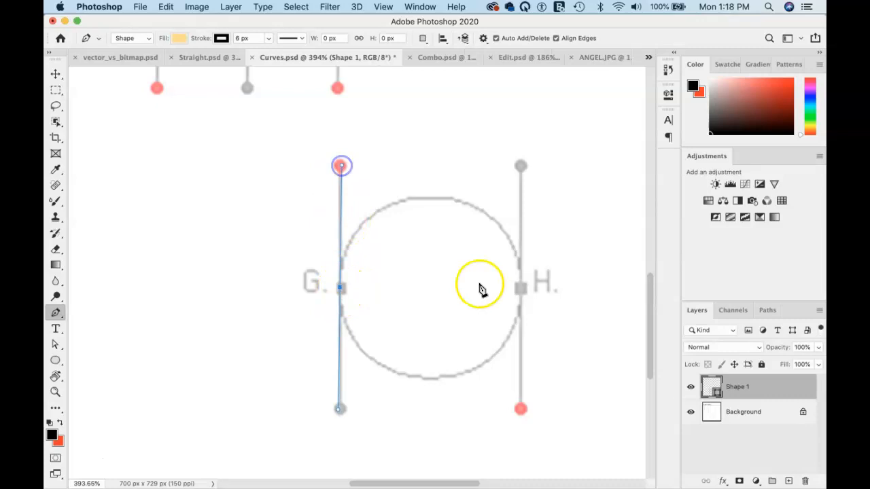
pyautogui.click(520, 288)
pyautogui.moveTo(521, 290); pyautogui.dragTo(521, 409)
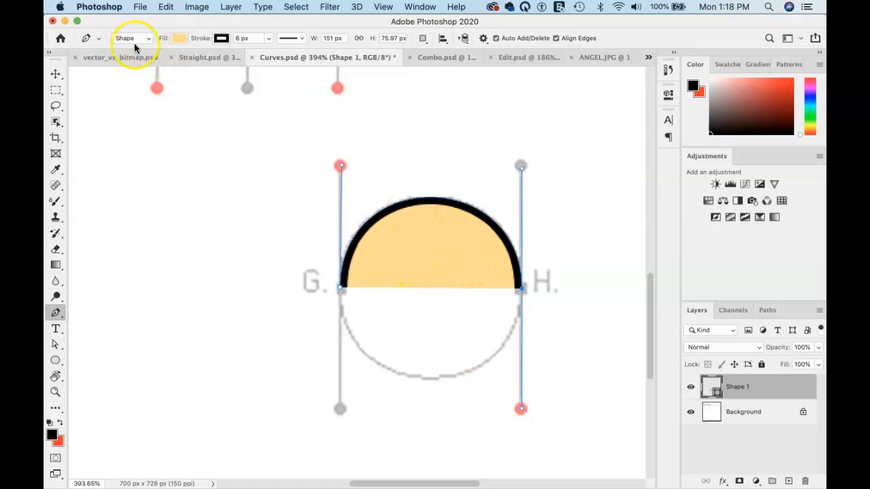
pyautogui.moveTo(340, 288); pyautogui.dragTo(339, 165)
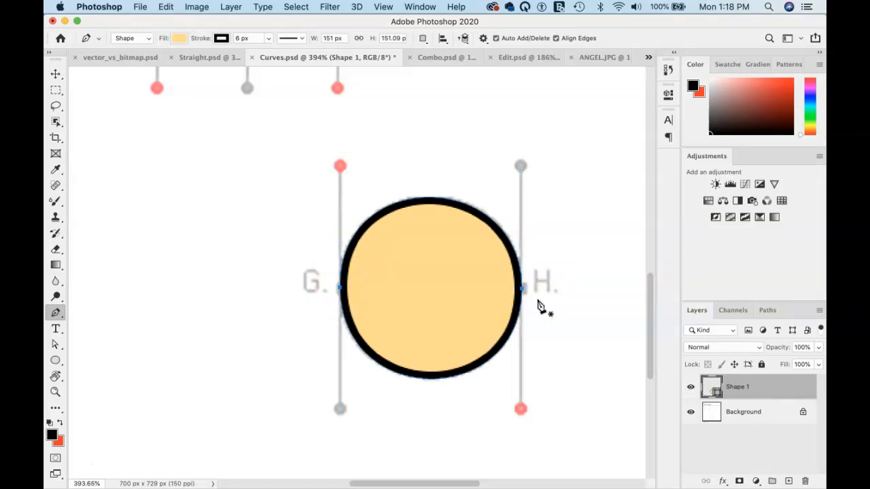
# Step: Switch to the Combo.psd document and bring the A–B–C template into close view
pyautogui.click(441, 59)
pyautogui.click(305, 253)
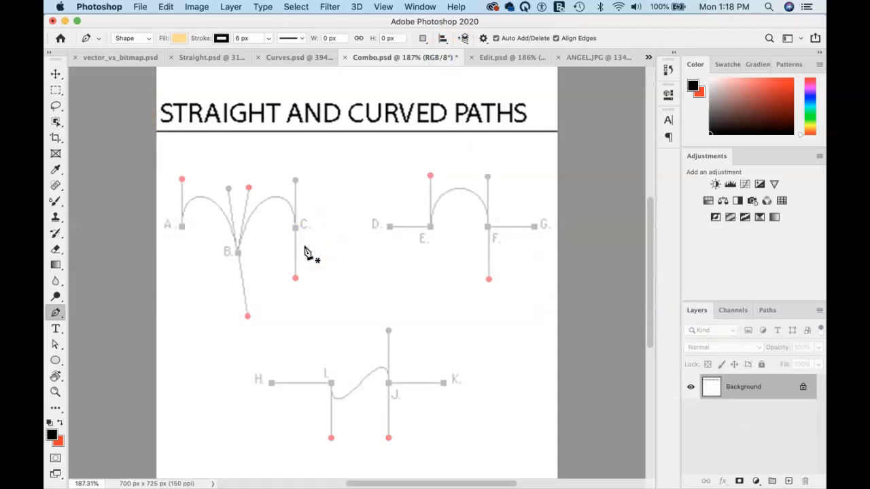
pyautogui.hscroll(-4, 225, 249)
pyautogui.scroll(4, 272, 232)
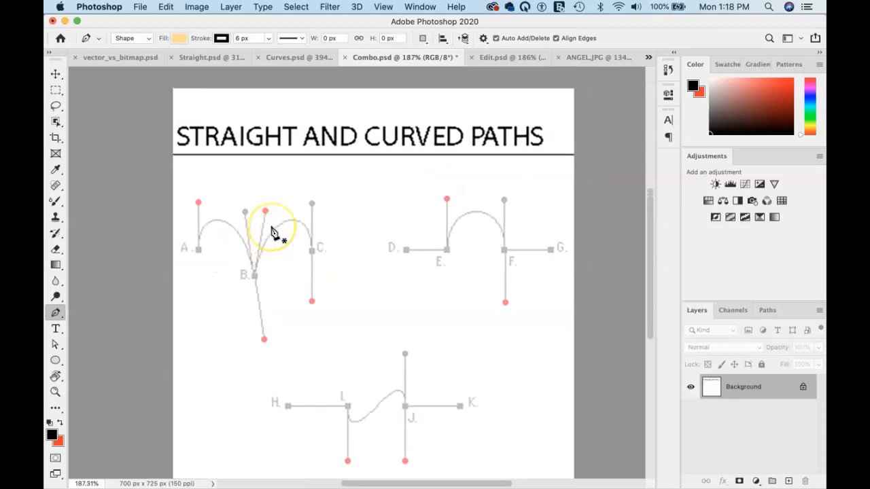
pyautogui.scroll(6, 272, 232)
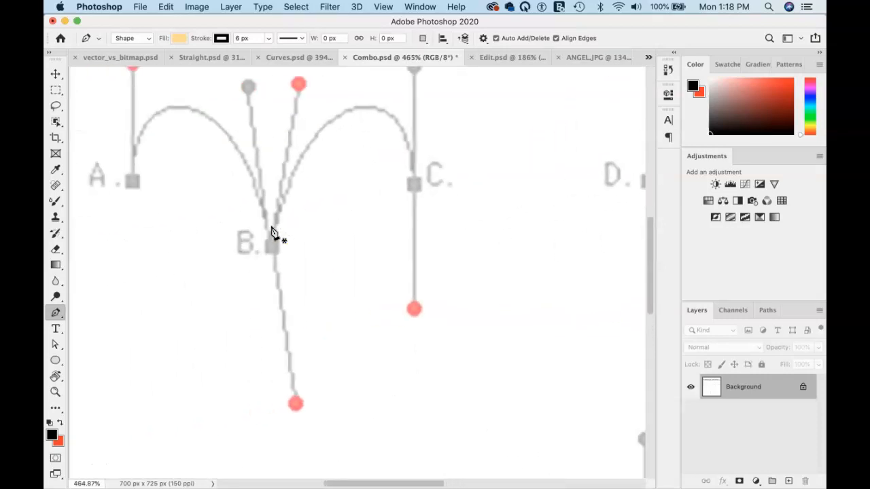
pyautogui.scroll(3, 272, 232)
pyautogui.hscroll(-1, 272, 232)
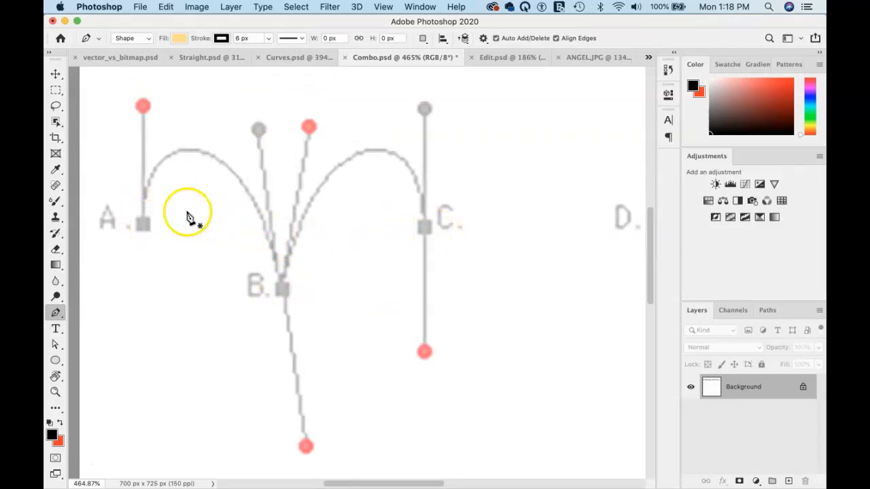
pyautogui.moveTo(142, 225); pyautogui.dragTo(144, 107)
pyautogui.moveTo(283, 291); pyautogui.dragTo(307, 448)
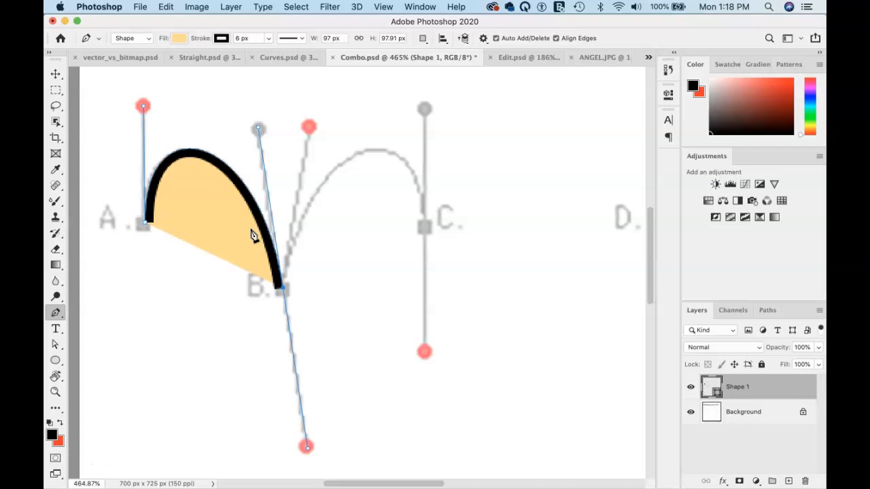
pyautogui.press('super+z')
pyautogui.press('super+z')
# Step: Set the Pen tool's mode to Path and draw the A–B arch, pulling both direction handles to their red dots
pyautogui.click(144, 40)
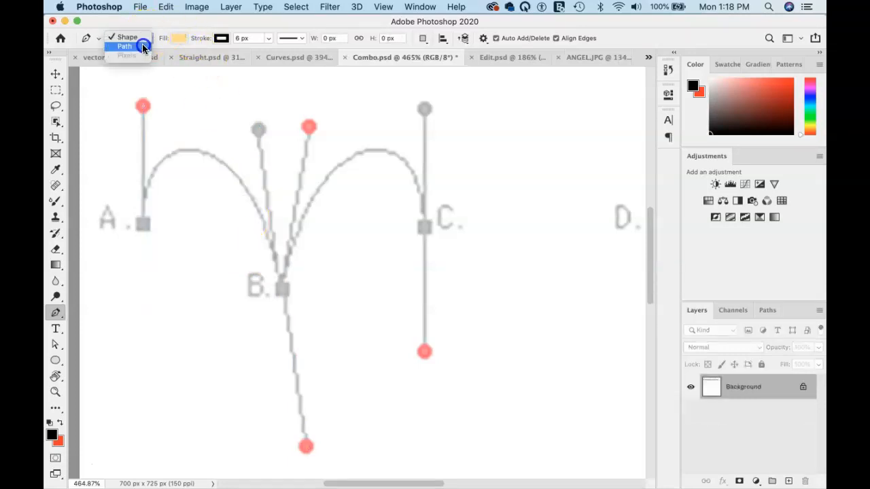
pyautogui.click(142, 46)
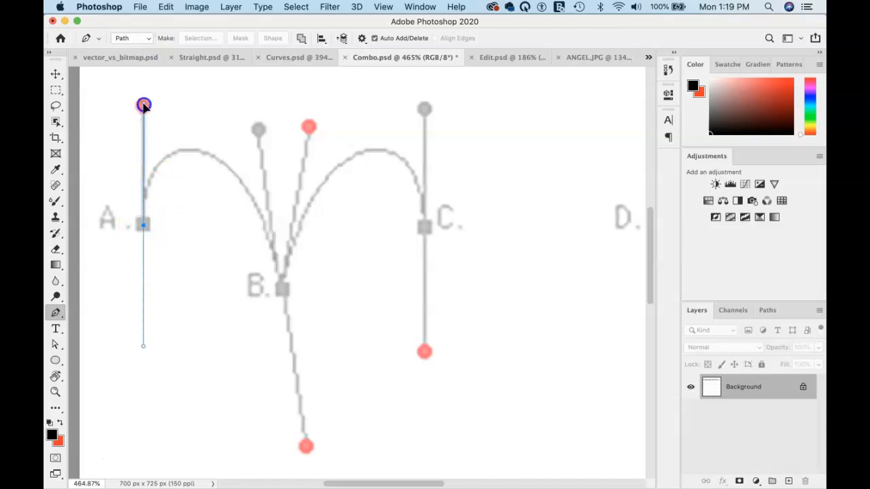
pyautogui.moveTo(281, 287); pyautogui.dragTo(307, 446)
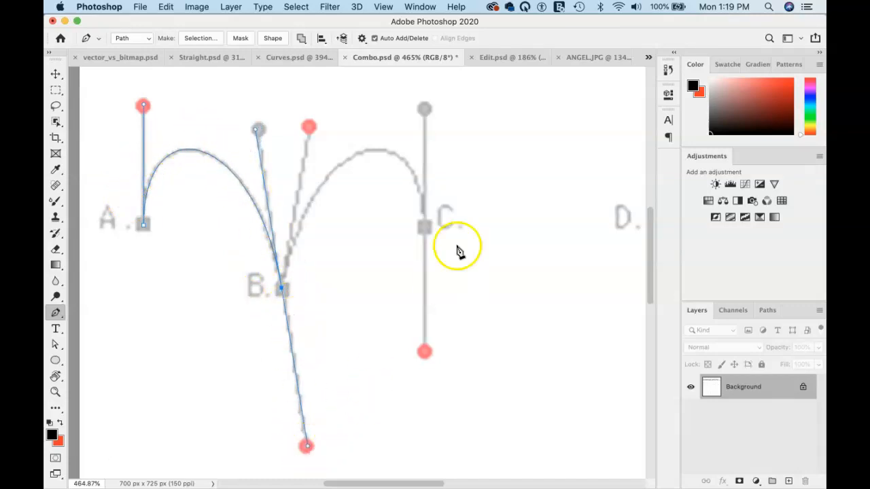
# Step: Swing B's outgoing handle up to the red dot, then draw the B–C arch, pulling C's handle down to its red dot
pyautogui.click(422, 229)
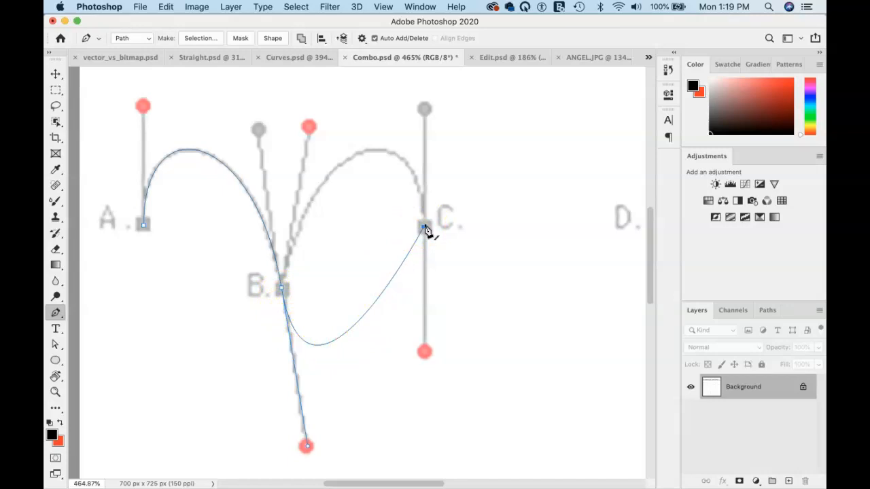
pyautogui.hotkey('ctrl', 'z')
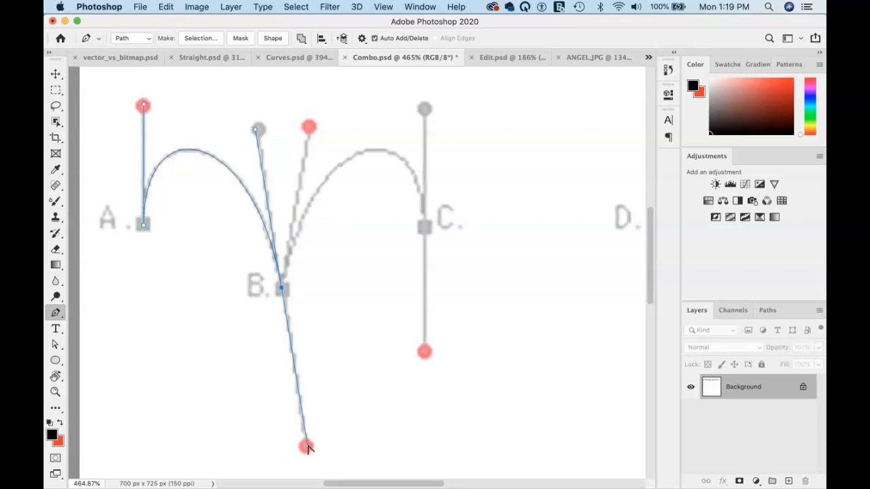
pyautogui.moveTo(307, 447)
pyautogui.mouseDown()
pyautogui.moveTo(369, 322)
pyautogui.moveTo(371, 259)
pyautogui.moveTo(309, 126)
pyautogui.mouseUp()
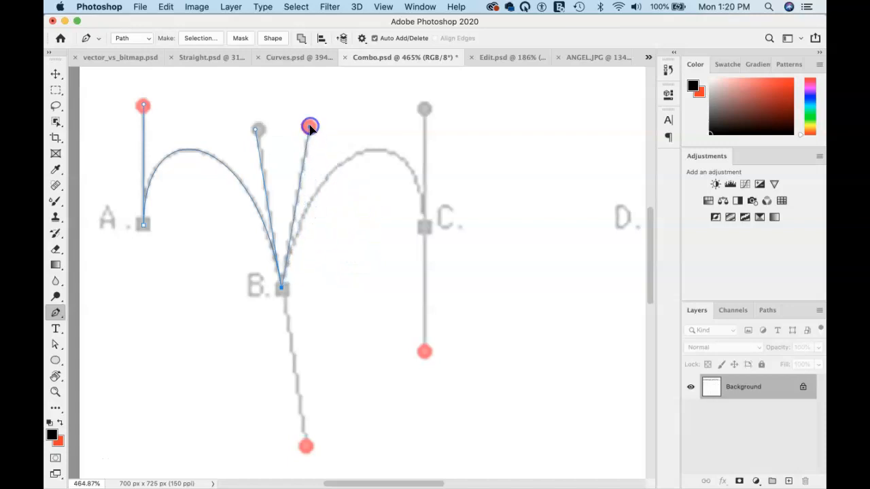
pyautogui.click(283, 288)
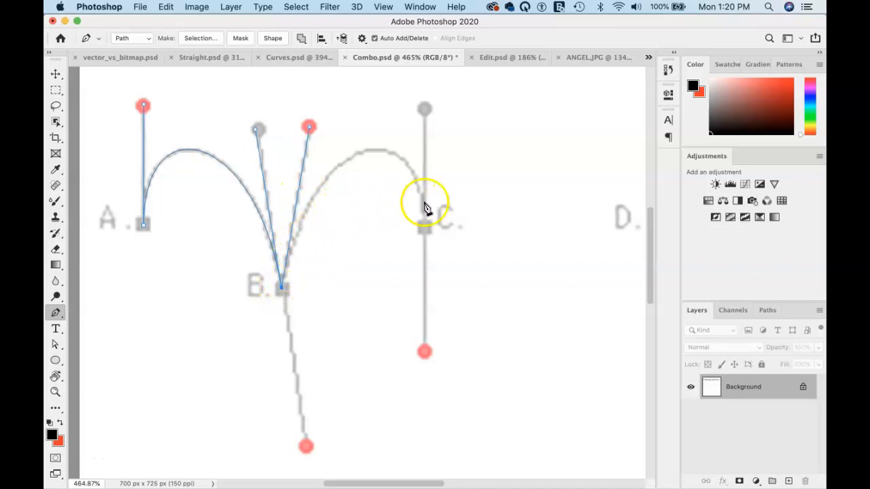
pyautogui.moveTo(425, 230); pyautogui.dragTo(424, 351)
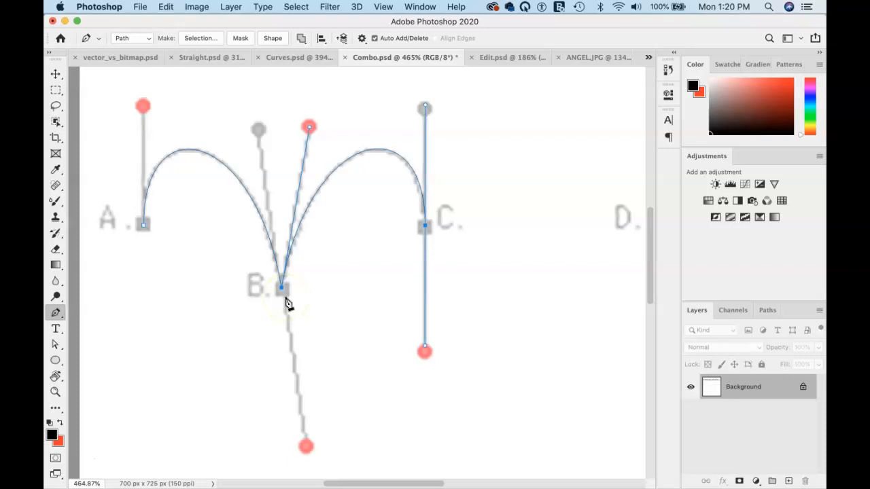
# Step: Draw a separate path with a straight D–E segment and the E–F arch, pulling E's handle up and F's handle down to the red dots
pyautogui.moveTo(482, 302); pyautogui.dragTo(64, 332)
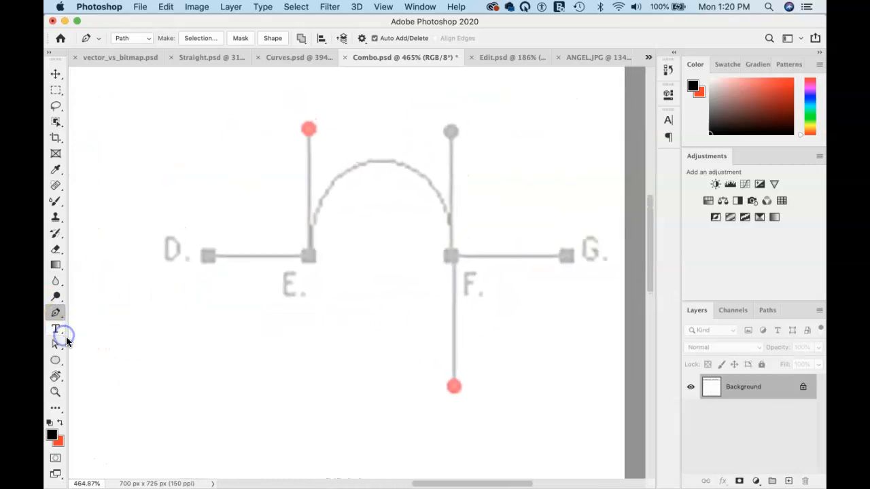
pyautogui.click(61, 342)
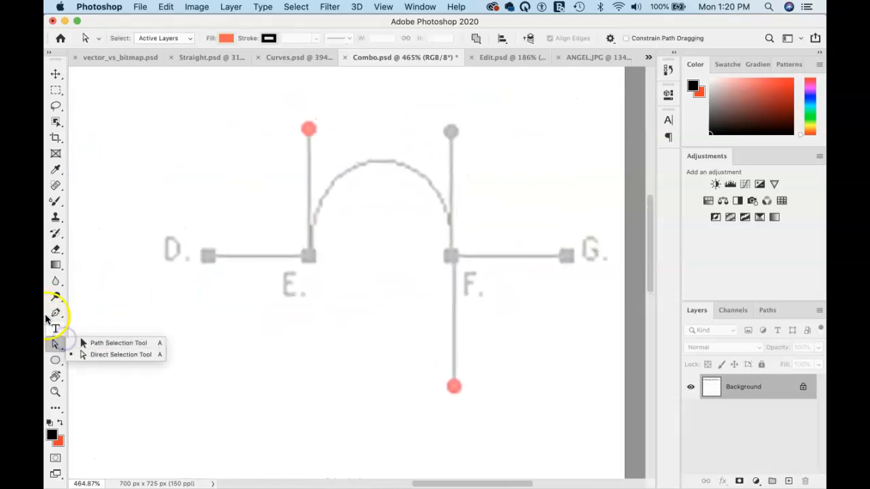
pyautogui.click(55, 313)
pyautogui.click(209, 257)
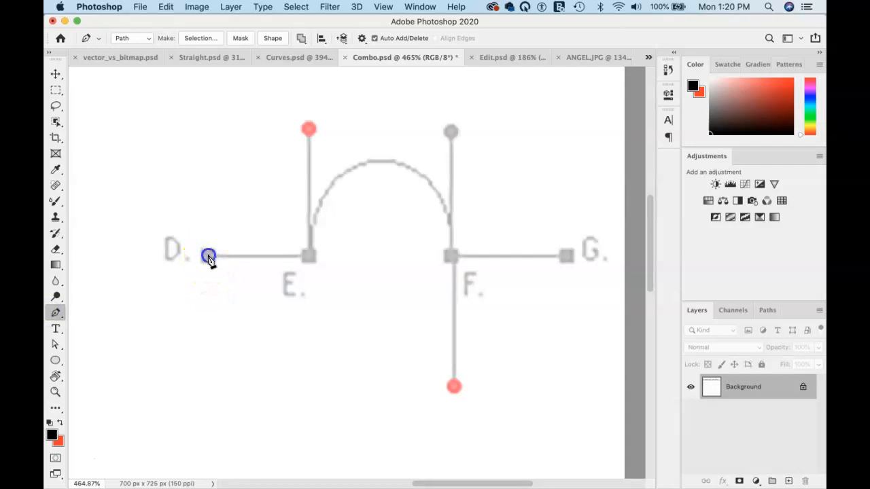
pyautogui.keyDown('super'); pyautogui.click(148, 301); pyautogui.keyUp('super')
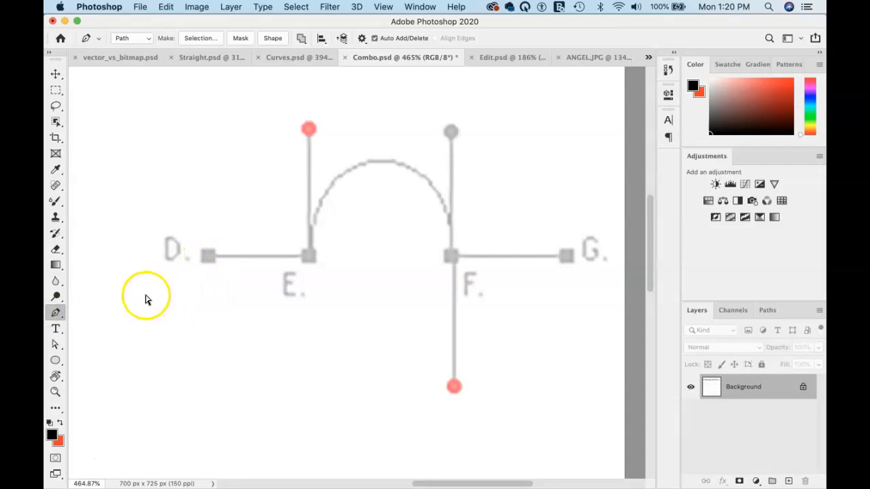
pyautogui.click(209, 256)
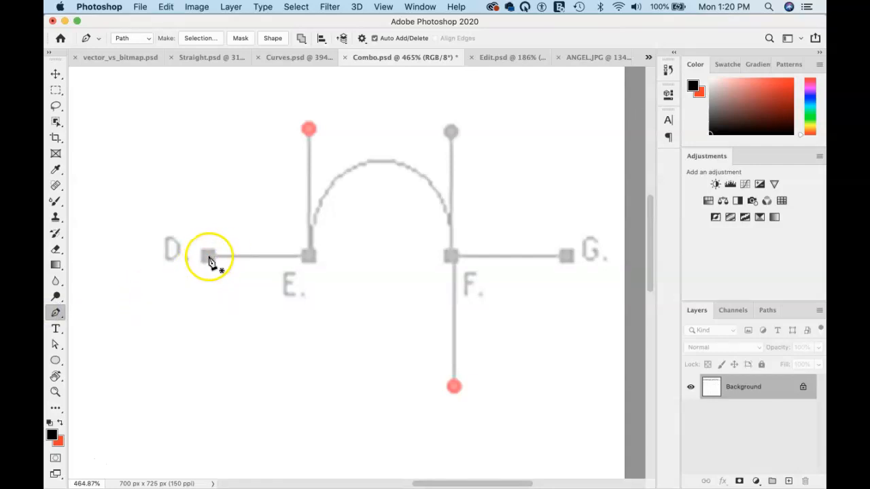
pyautogui.click(209, 257)
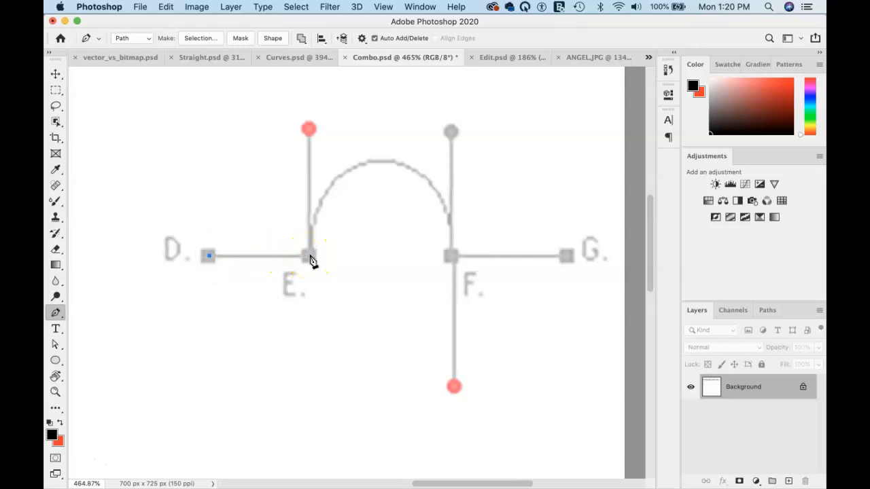
pyautogui.click(311, 257)
pyautogui.moveTo(309, 256); pyautogui.dragTo(308, 130)
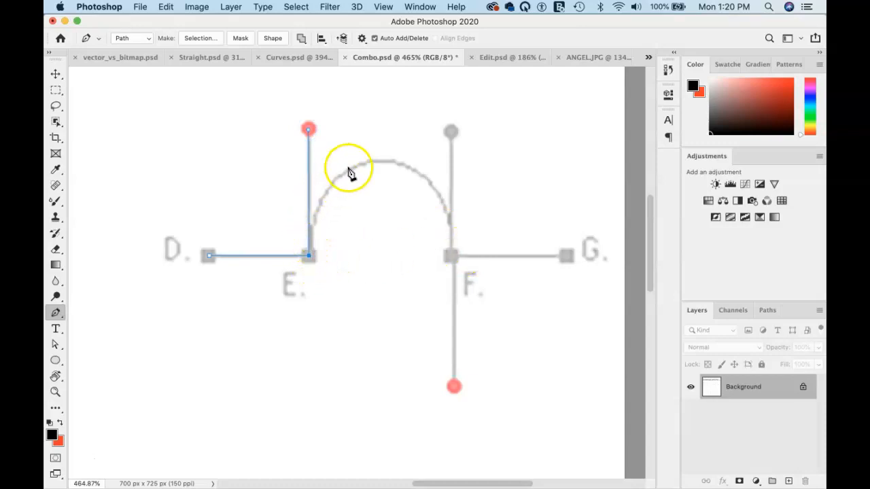
pyautogui.click(452, 256)
pyautogui.moveTo(452, 258); pyautogui.dragTo(454, 388)
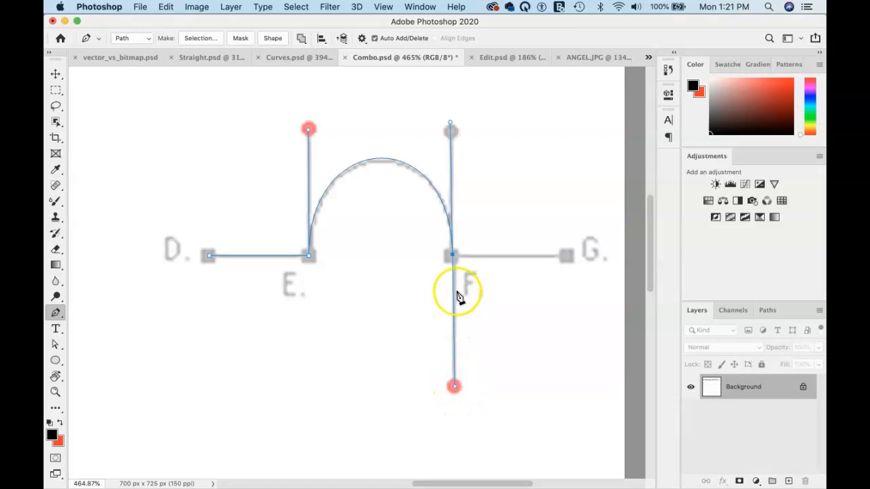
# Step: Remove F's outgoing direction handle and finish the path with a straight segment to G
pyautogui.click(567, 256)
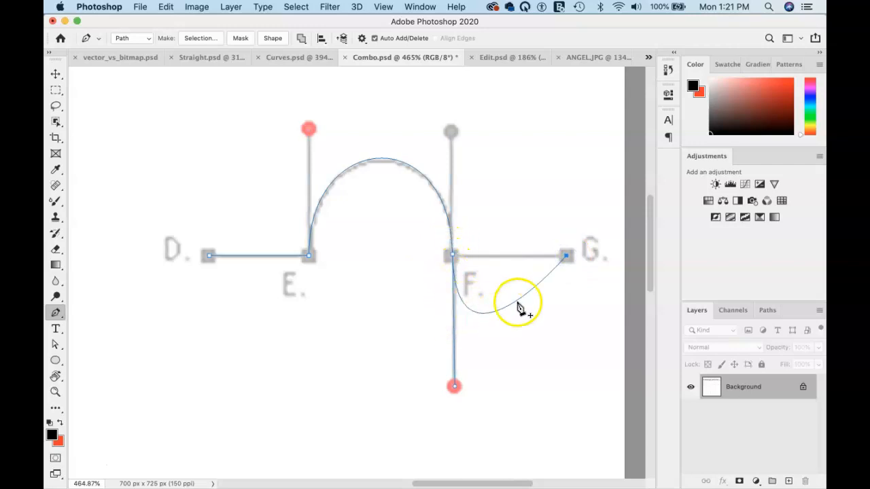
pyautogui.press('super+z')
pyautogui.click(454, 255)
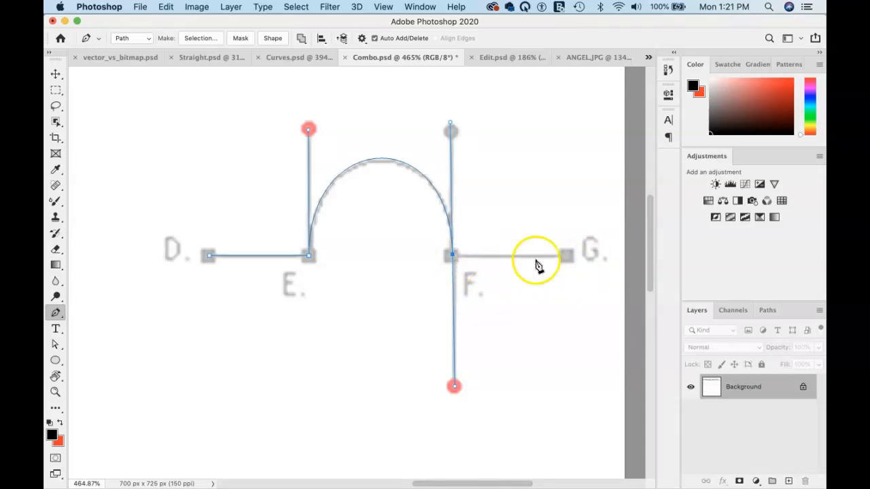
pyautogui.click(454, 257)
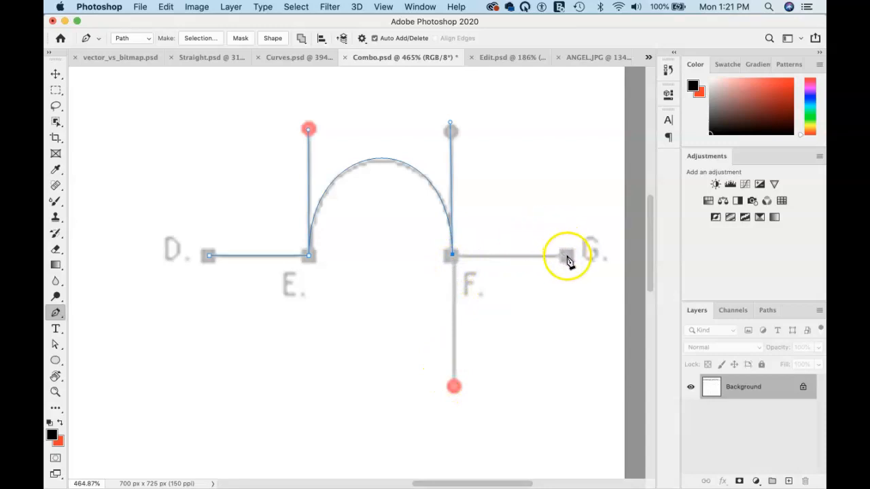
pyautogui.click(568, 258)
pyautogui.click(568, 257)
# Step: Move the whole D–G path down so it sits below its template outline
pyautogui.moveTo(517, 260); pyautogui.dragTo(513, 360)
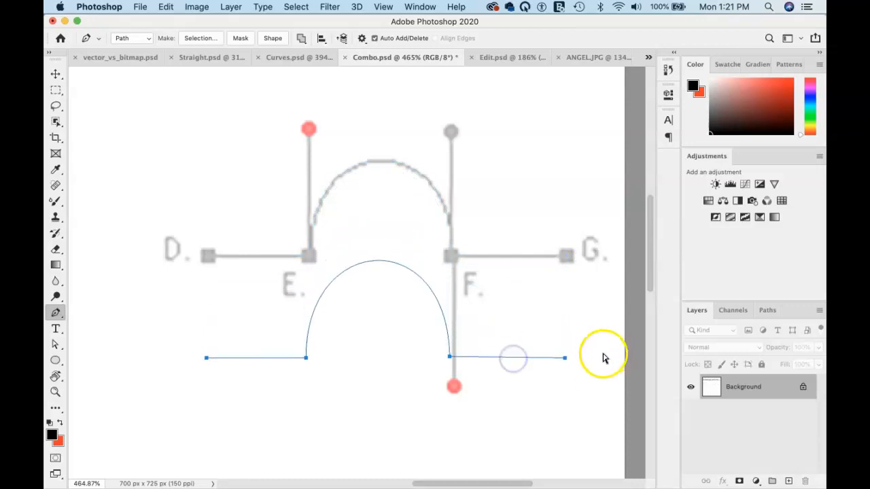
pyautogui.scroll(-10, 579, 360)
pyautogui.hscroll(-5, 579, 360)
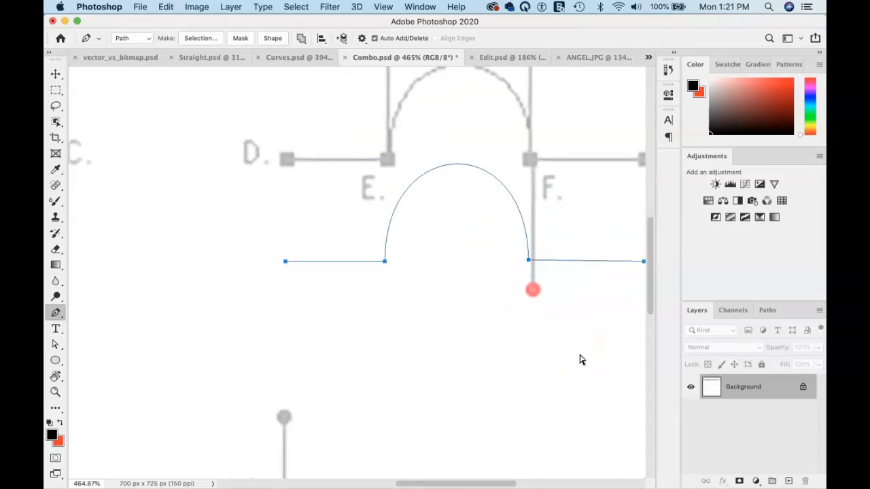
pyautogui.scroll(-5, 580, 359)
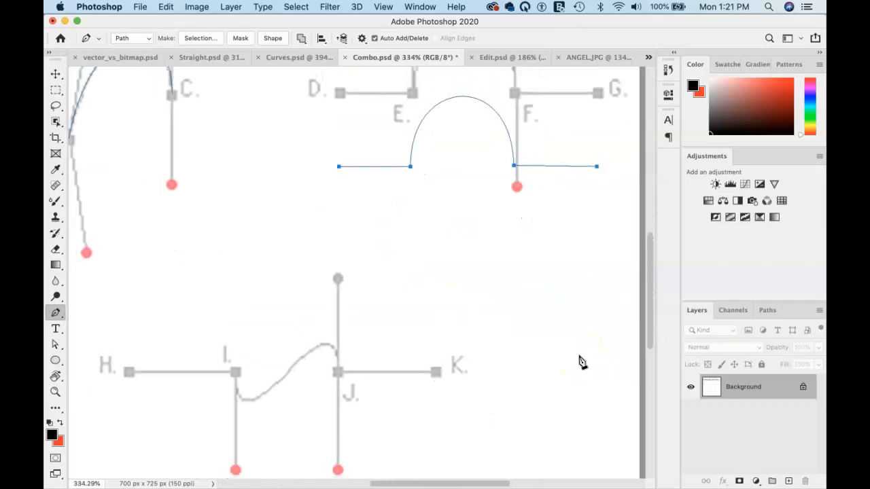
pyautogui.scroll(4, 581, 360)
pyautogui.hscroll(-3, 532, 337)
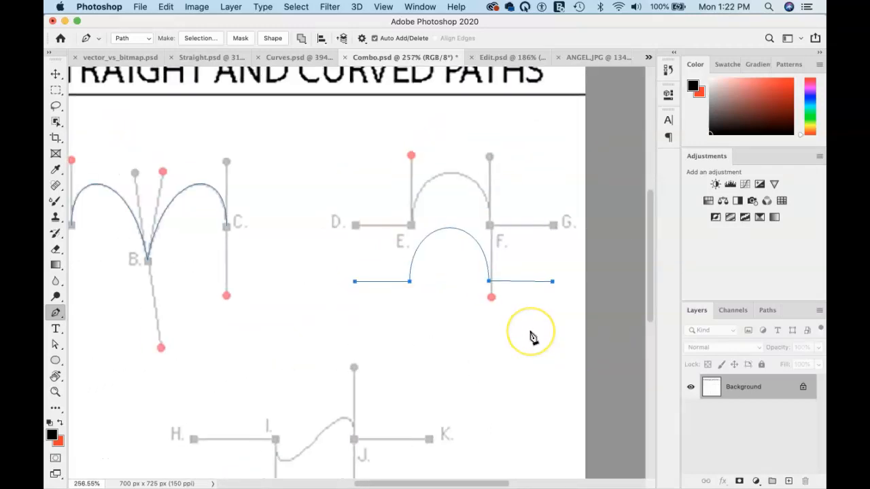
pyautogui.scroll(2, 532, 338)
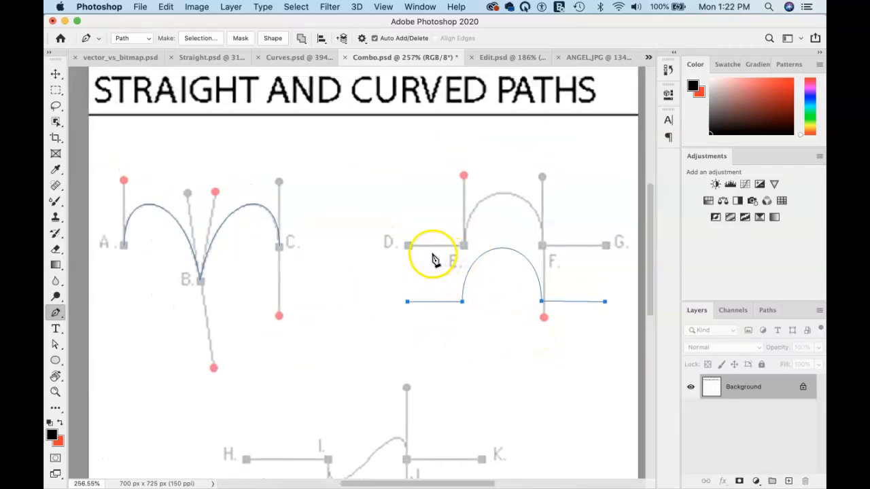
# Step: Switch to the Edit.psd document, compare its two saved paths, and make the "Add and delete points" path active
pyautogui.click(496, 57)
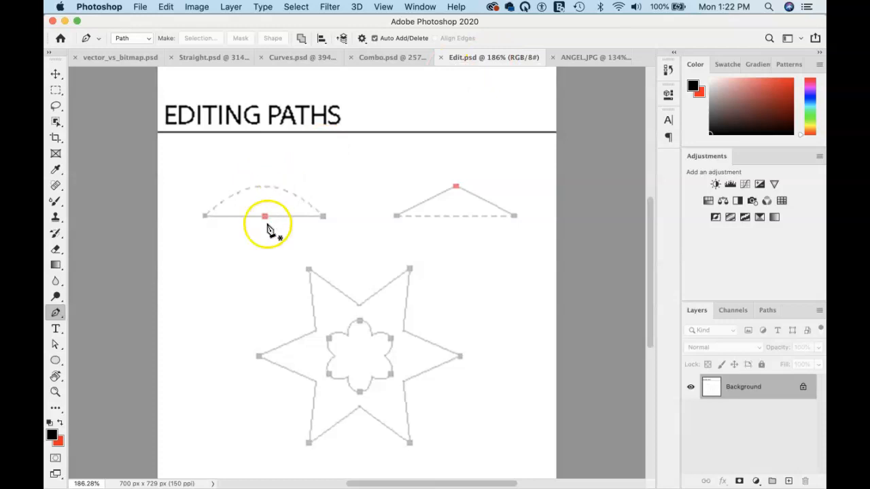
pyautogui.click(767, 311)
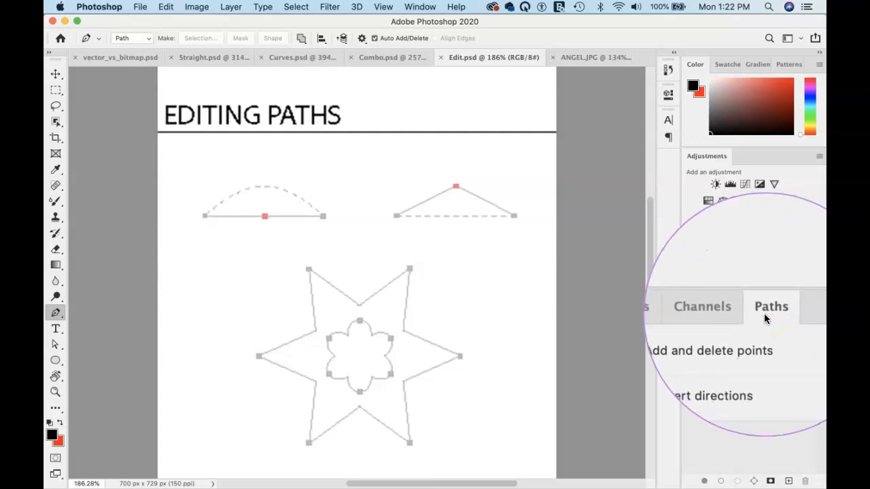
pyautogui.click(697, 310)
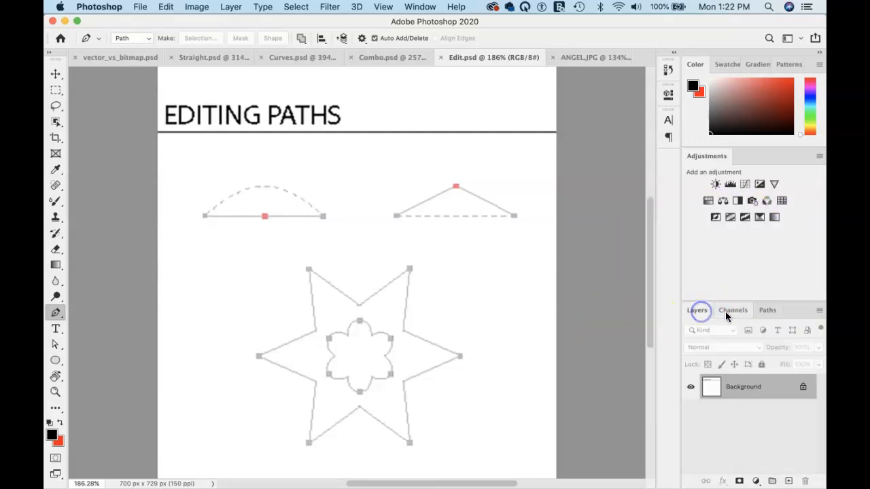
pyautogui.click(727, 311)
pyautogui.click(767, 311)
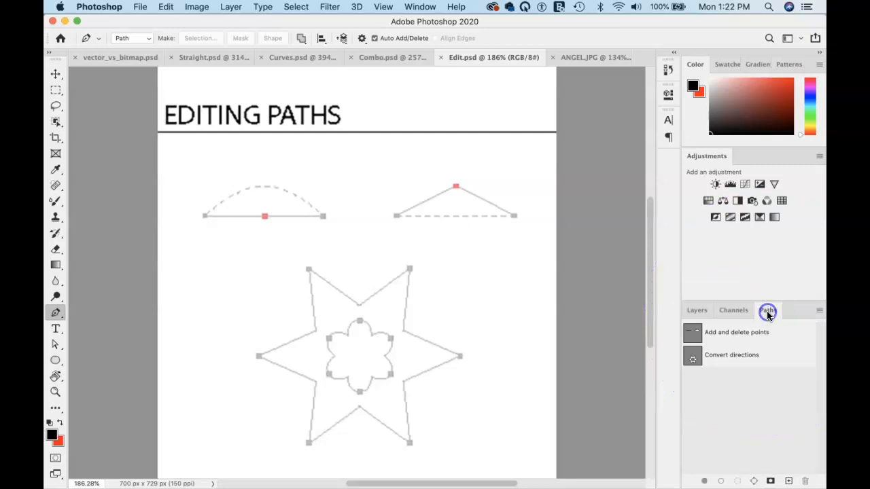
pyautogui.click(759, 331)
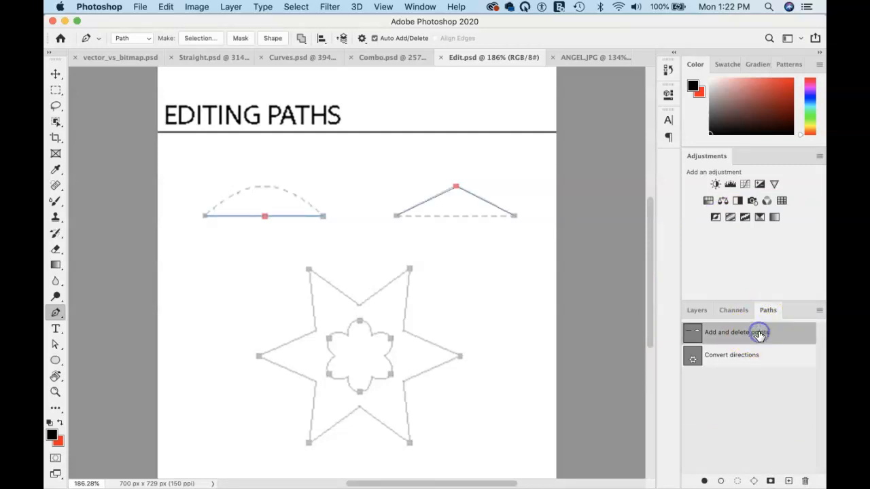
pyautogui.click(770, 358)
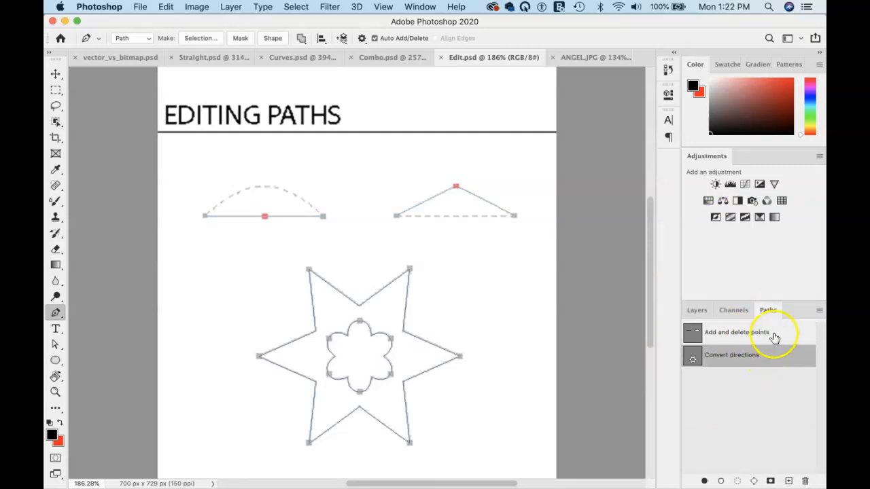
pyautogui.click(774, 334)
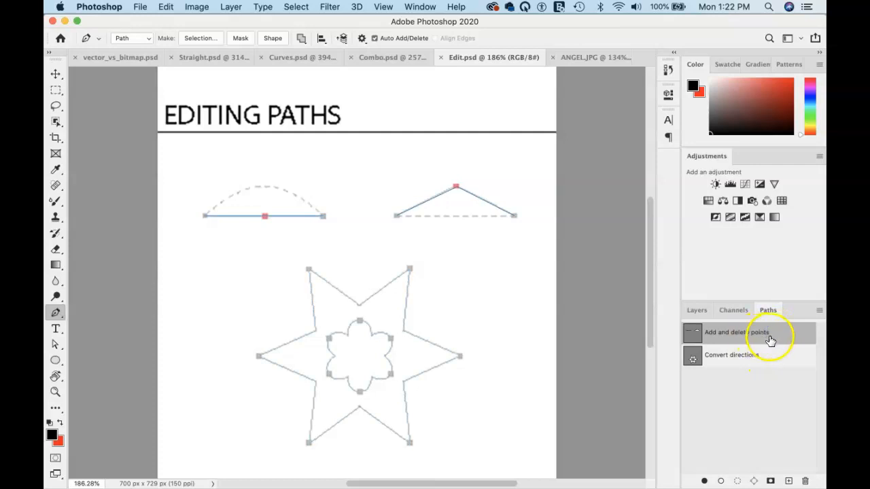
pyautogui.click(773, 356)
pyautogui.click(774, 332)
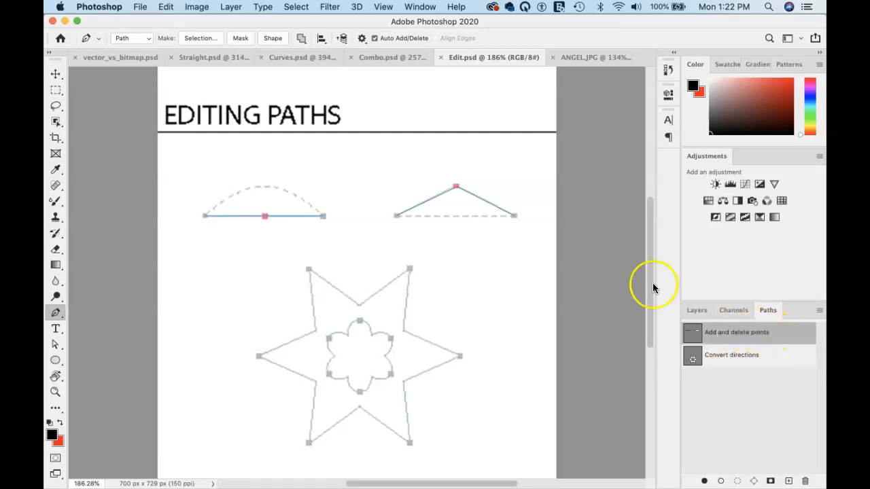
# Step: Move the straight line path below its template, add an anchor point at its midpoint, and pull that point up into an arch
pyautogui.scroll(5, 290, 223)
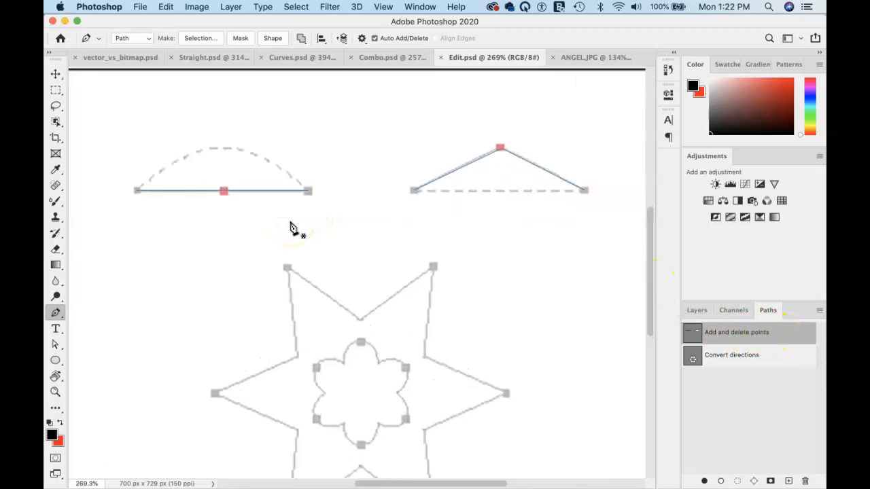
pyautogui.hscroll(-3, 291, 222)
pyautogui.hscroll(-2, 291, 223)
pyautogui.keyDown('super'); pyautogui.click(319, 159); pyautogui.keyUp('super')
pyautogui.moveTo(320, 159); pyautogui.dragTo(320, 214)
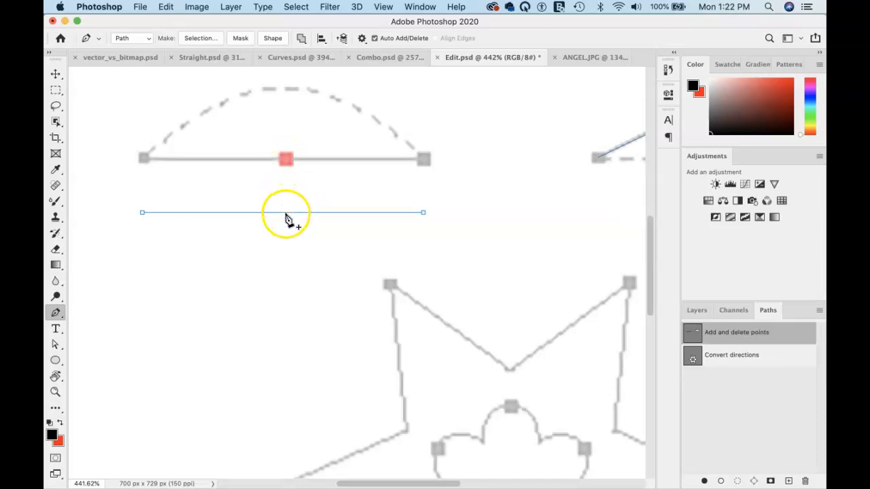
pyautogui.click(285, 214)
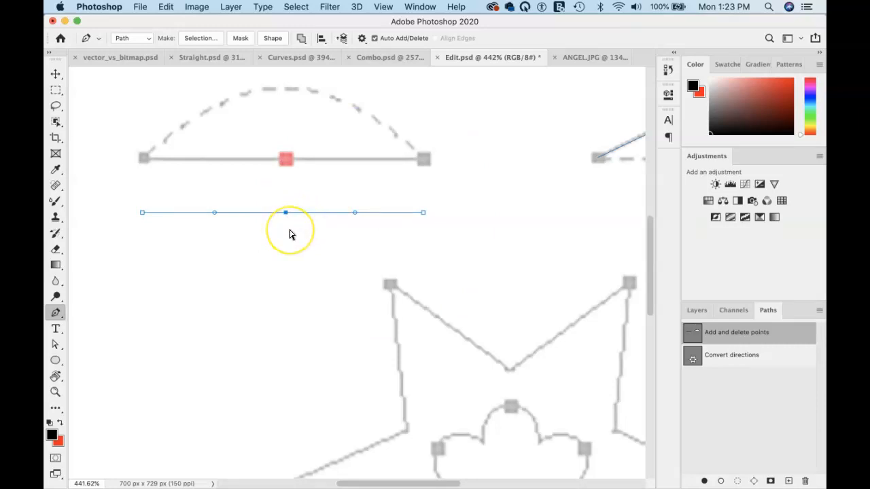
pyautogui.moveTo(285, 213); pyautogui.dragTo(285, 132)
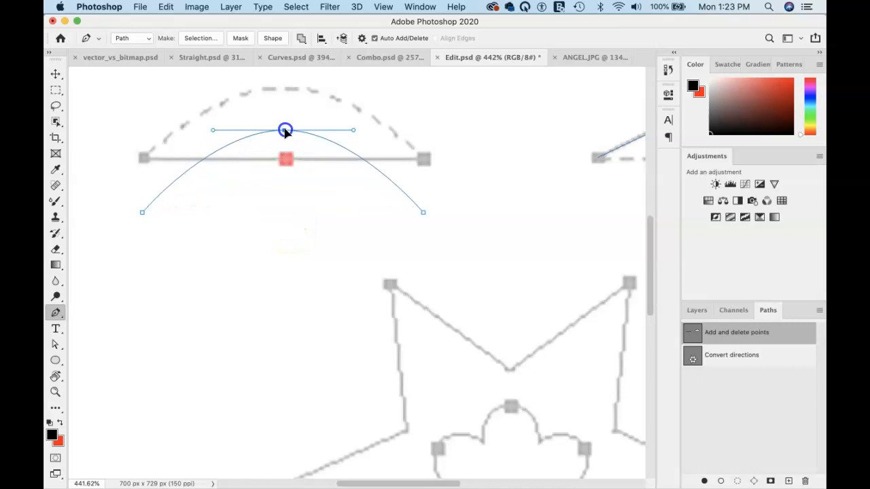
# Step: Move the peaked path below its template and delete its apex anchor point to flatten it into a straight line
pyautogui.hscroll(10, 345, 190)
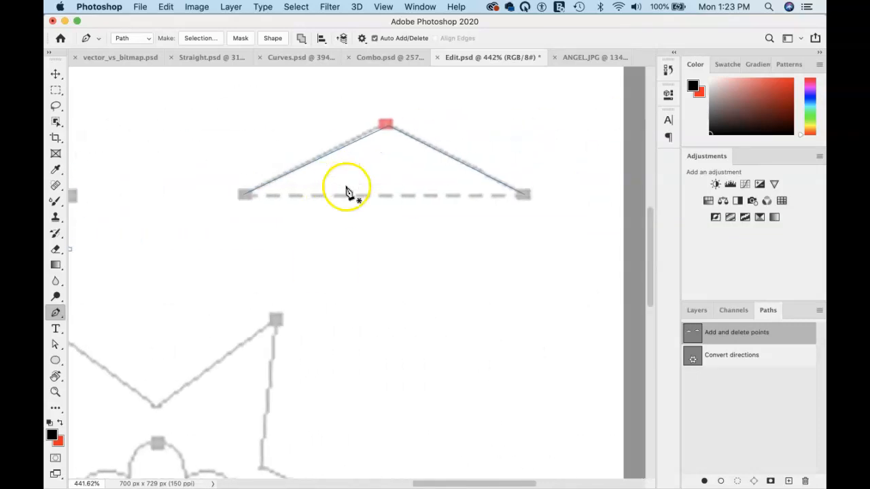
pyautogui.click(342, 148)
pyautogui.moveTo(341, 149); pyautogui.dragTo(349, 235)
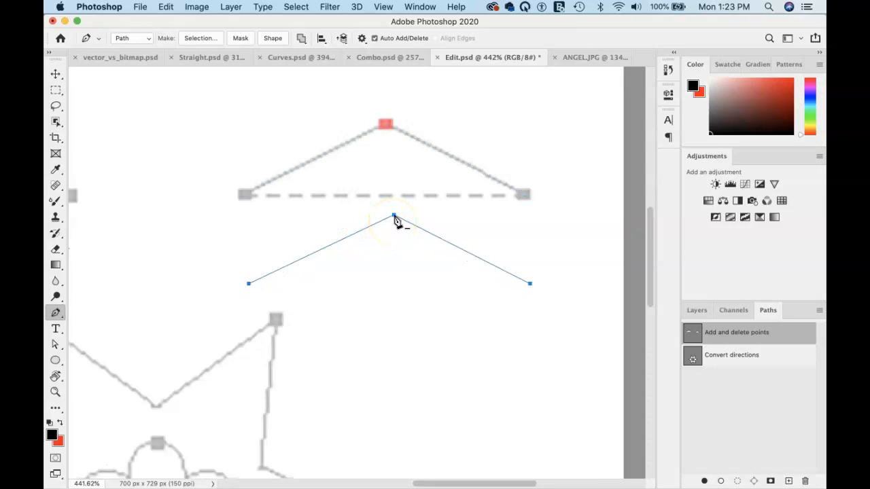
pyautogui.click(393, 216)
pyautogui.click(393, 216)
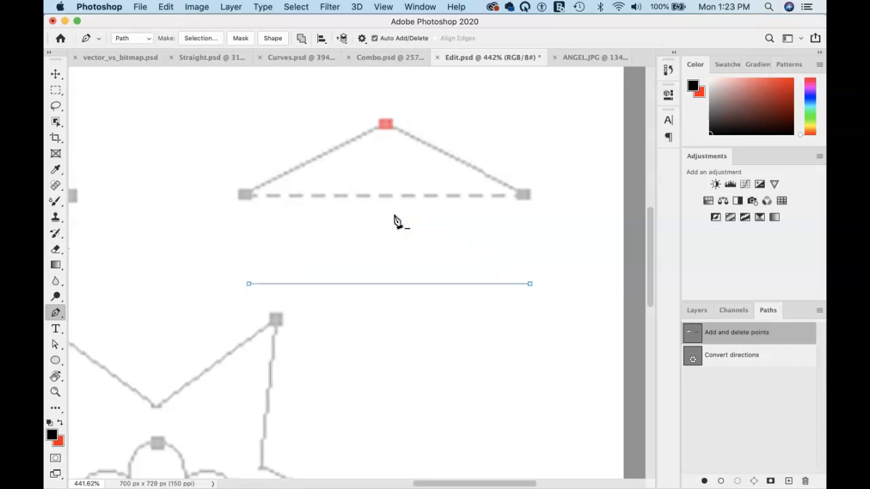
# Step: Add an anchor point at the straight line's midpoint and delete it again, repeating this once more
pyautogui.click(392, 284)
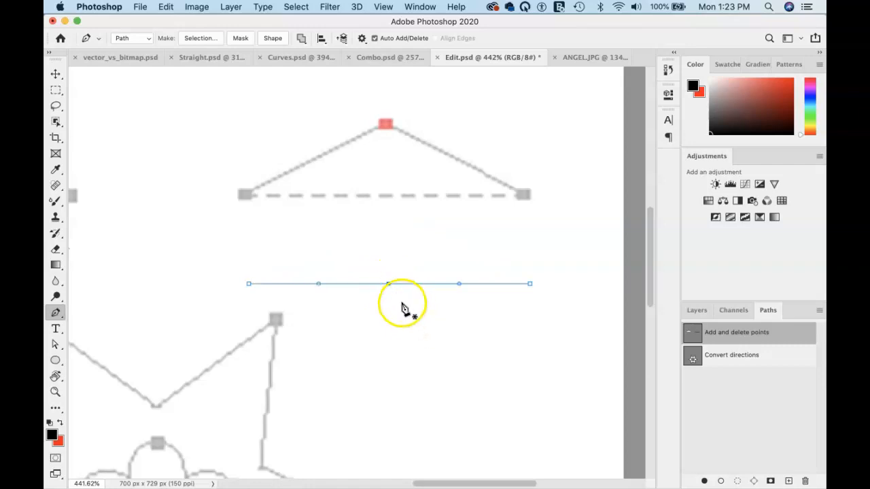
pyautogui.click(390, 285)
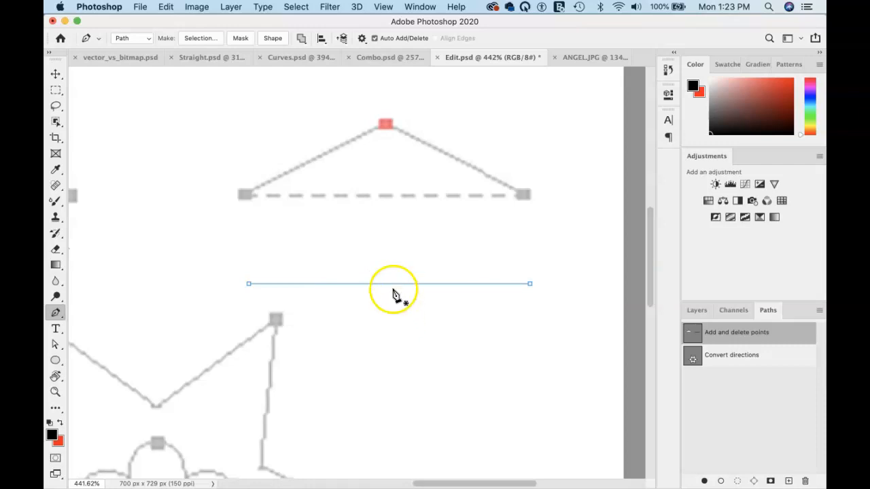
pyautogui.click(394, 283)
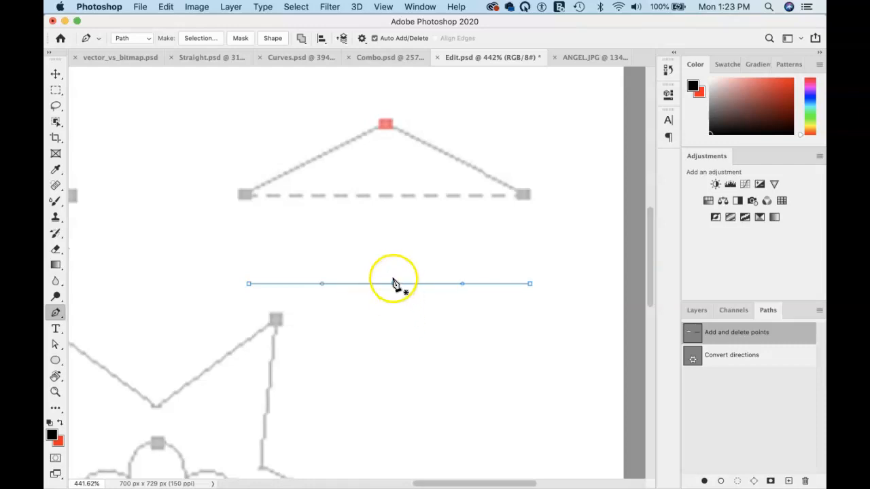
pyautogui.click(394, 284)
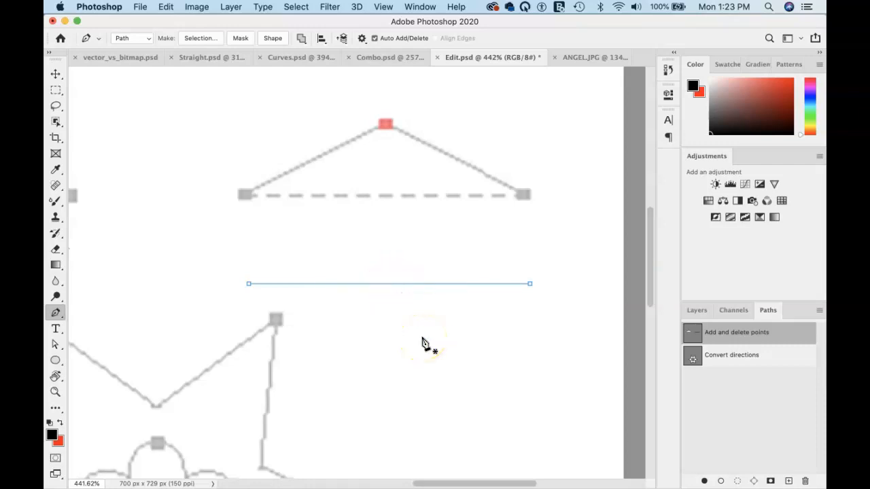
# Step: Make the "Convert directions" path active, fit the star template in view, and select the outer star path
pyautogui.scroll(-10, 422, 343)
pyautogui.hscroll(-4, 422, 343)
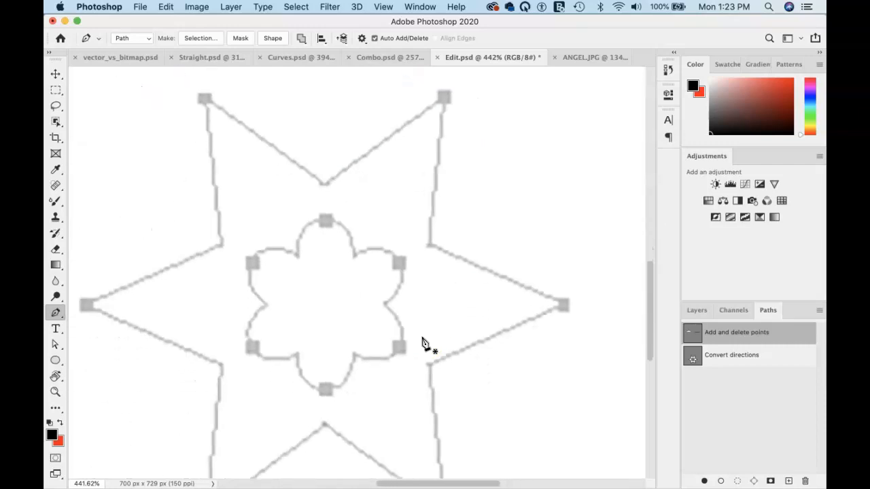
pyautogui.scroll(-3, 422, 343)
pyautogui.click(743, 356)
pyautogui.click(434, 216)
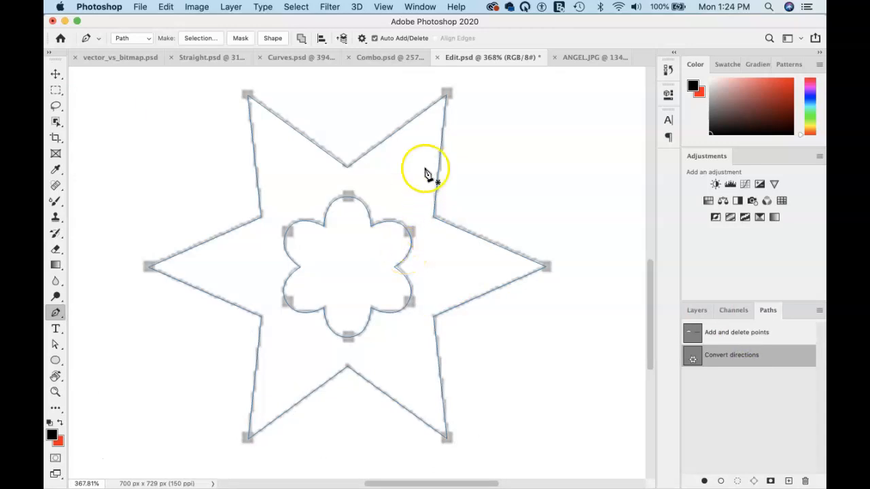
pyautogui.click(406, 127)
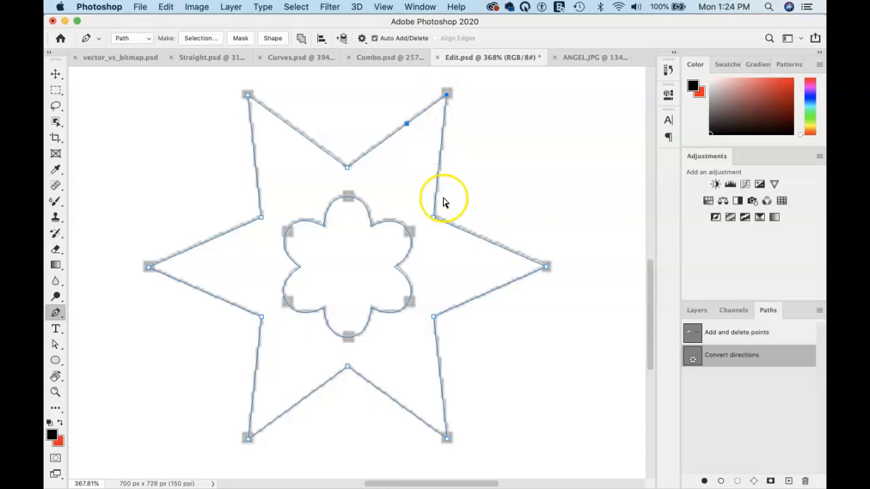
# Step: Convert the outer star's six tip corner points to smooth points, pulling out direction handles clockwise to form rounded petals
pyautogui.keyDown('alt'); pyautogui.click(447, 96); pyautogui.keyUp('alt')
pyautogui.keyDown('alt'); pyautogui.click(546, 267); pyautogui.keyUp('alt')
pyautogui.keyDown('alt'); pyautogui.click(446, 438); pyautogui.keyUp('alt')
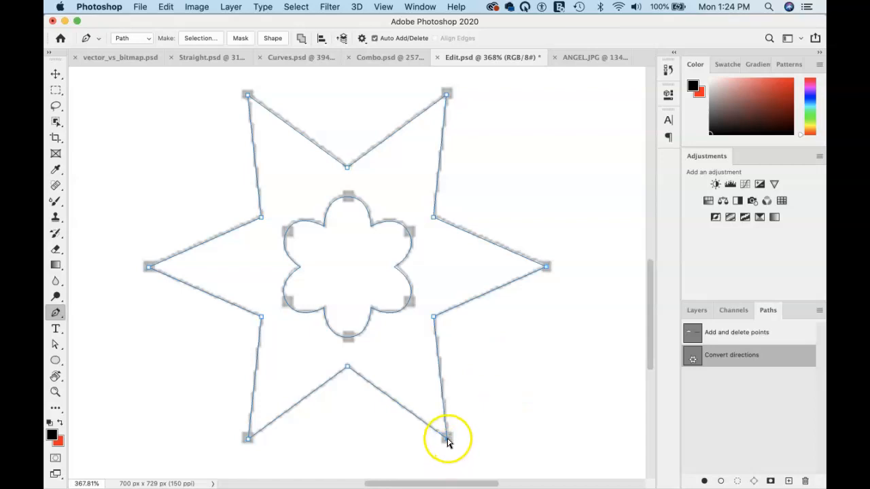
pyautogui.keyDown('alt'); pyautogui.click(447, 96); pyautogui.keyUp('alt')
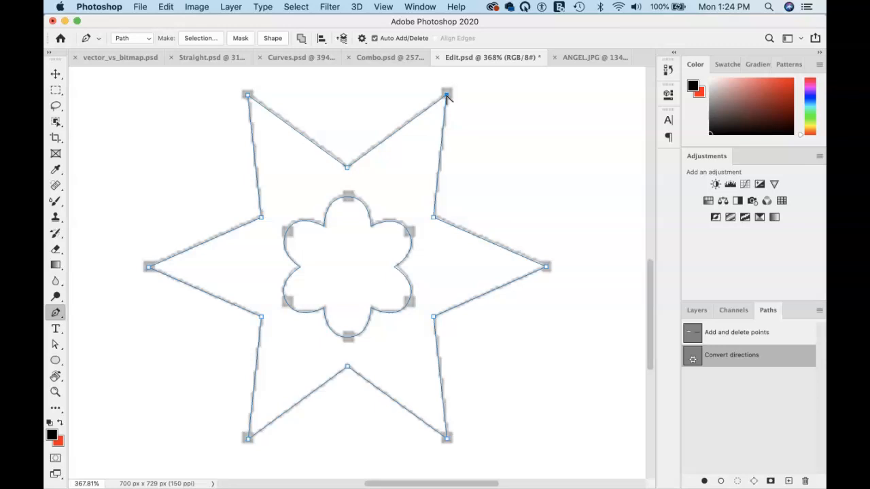
pyautogui.moveTo(446, 95); pyautogui.dragTo(517, 140)
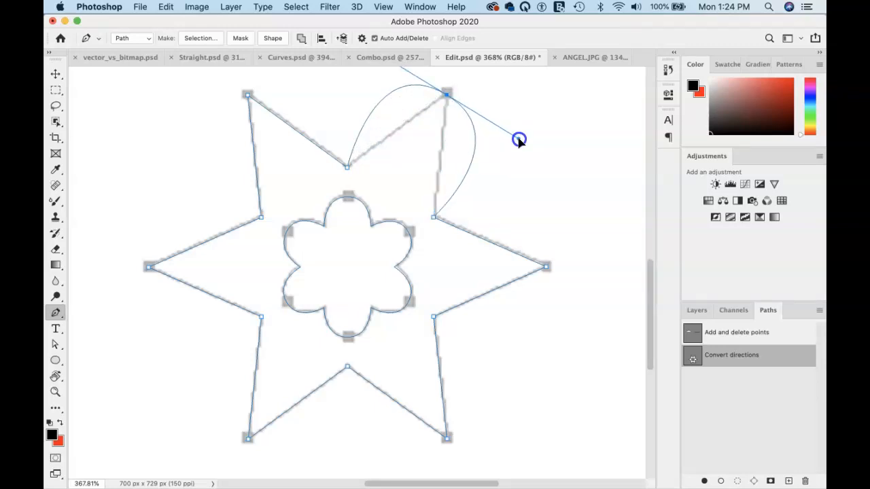
pyautogui.moveTo(546, 267); pyautogui.dragTo(545, 344)
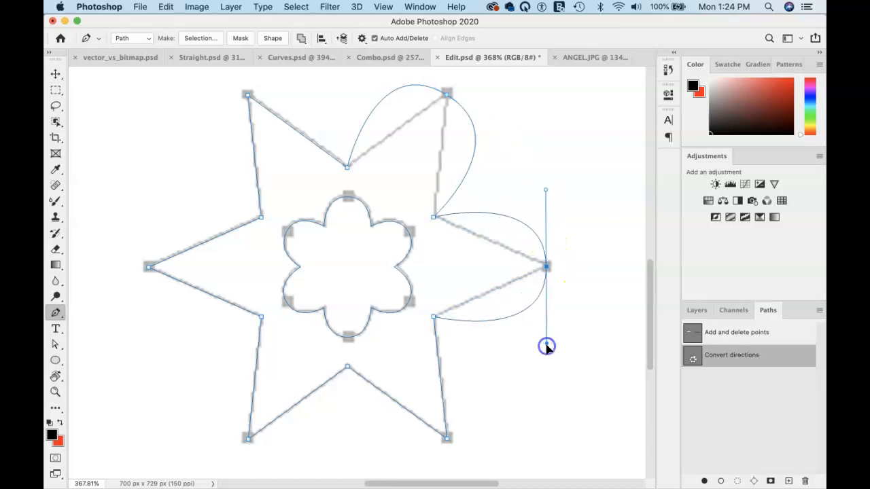
pyautogui.moveTo(445, 439); pyautogui.dragTo(380, 465)
pyautogui.moveTo(248, 416); pyautogui.dragTo(174, 379)
pyautogui.moveTo(148, 243); pyautogui.dragTo(150, 159)
pyautogui.scroll(3, 150, 159)
pyautogui.rightClick(149, 161)
pyautogui.click(247, 124)
pyautogui.moveTo(246, 124); pyautogui.dragTo(322, 80)
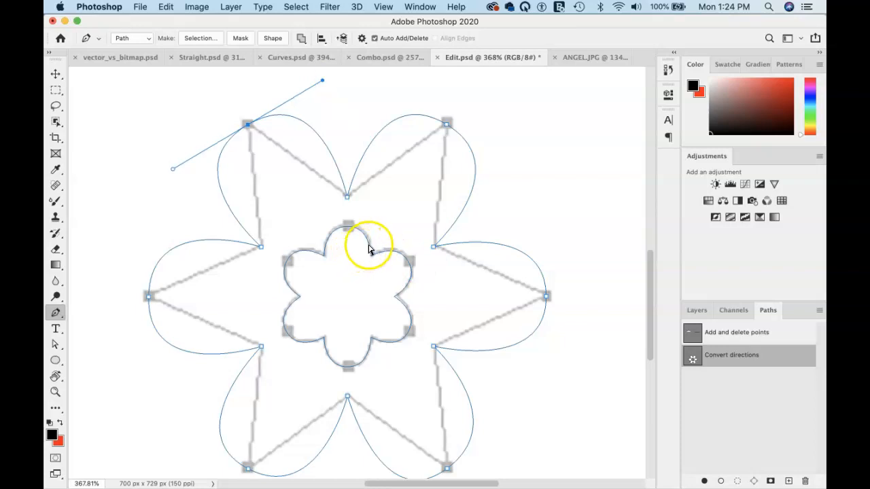
# Step: Select the inner flower path and convert its six petal-tip smooth points to corner points, forming a straight-sided star
pyautogui.click(370, 244)
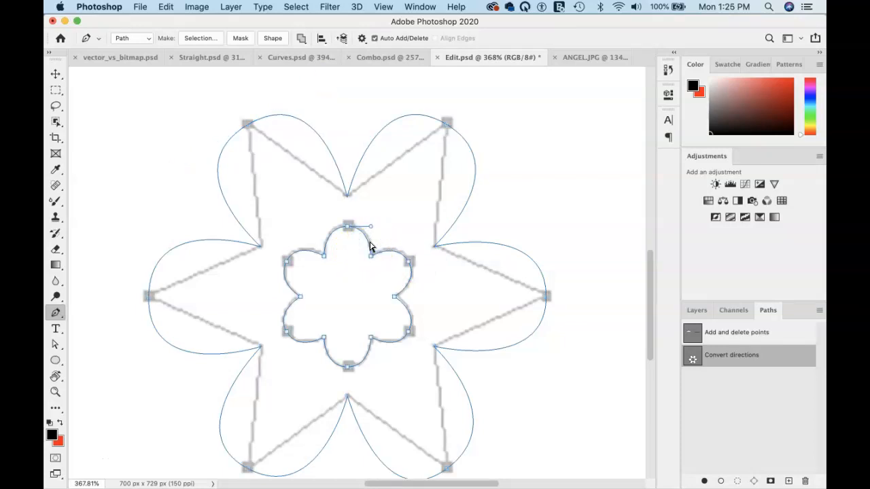
pyautogui.click(345, 234)
pyautogui.click(348, 231)
pyautogui.click(348, 227)
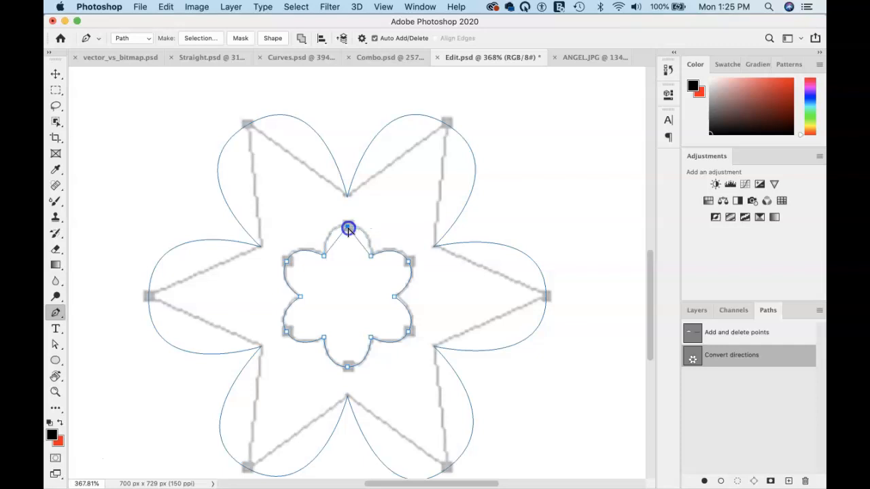
pyautogui.click(407, 261)
pyautogui.click(407, 332)
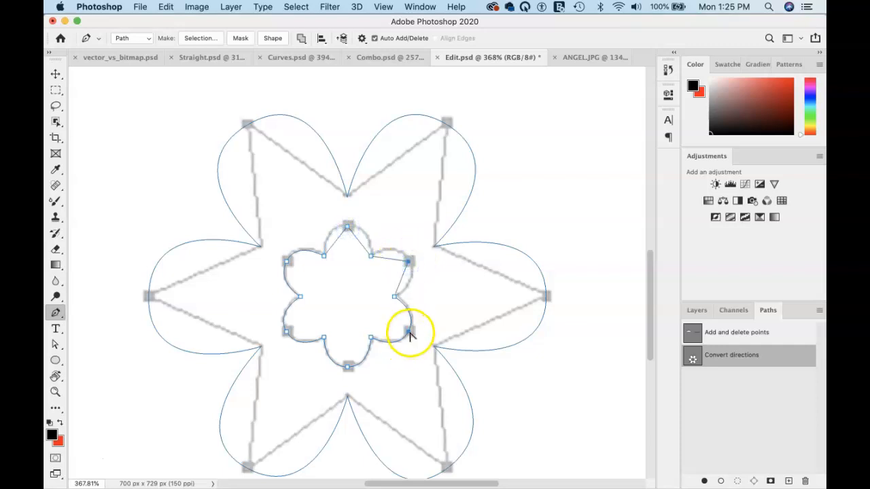
pyautogui.click(358, 370)
pyautogui.click(346, 366)
pyautogui.click(286, 332)
pyautogui.click(286, 333)
pyautogui.click(287, 260)
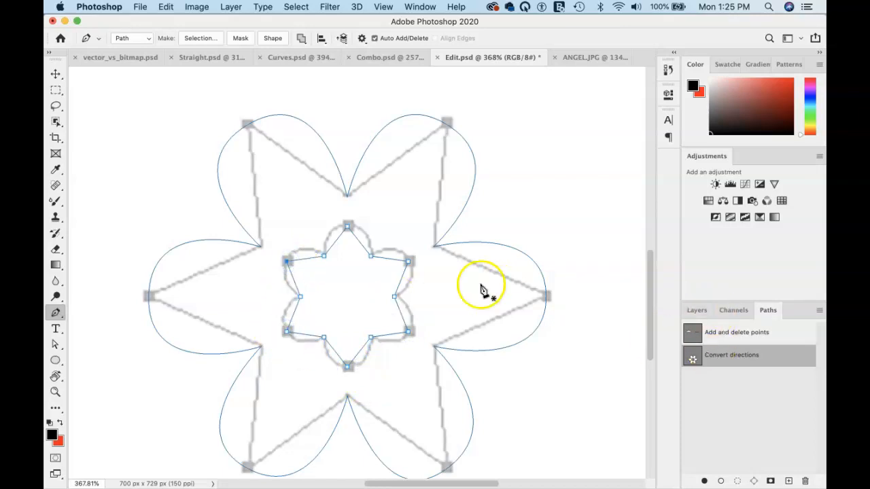
pyautogui.click(417, 300)
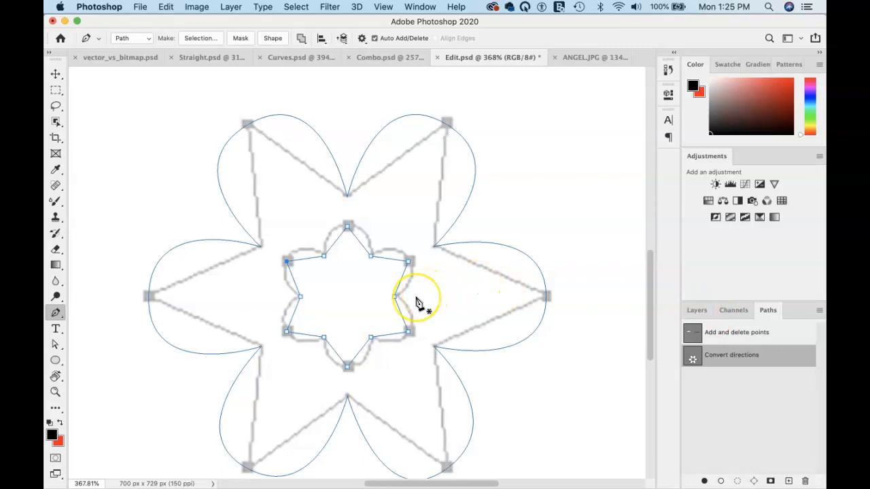
pyautogui.scroll(-2, 416, 300)
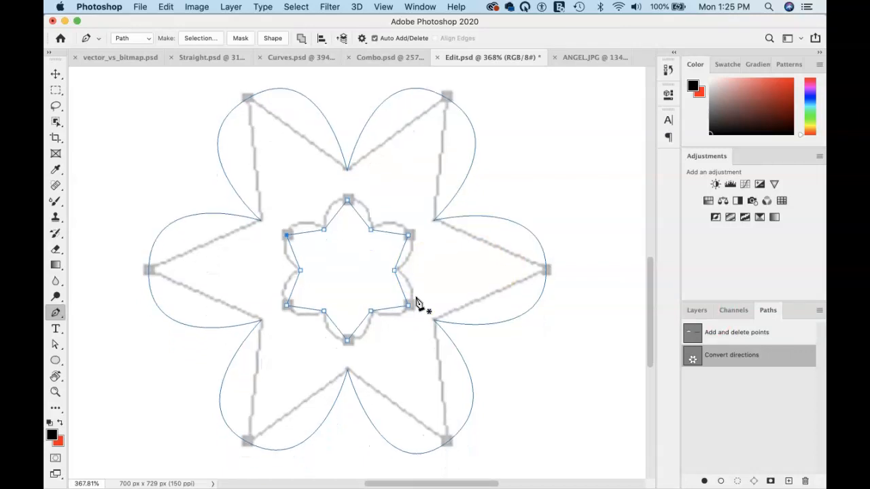